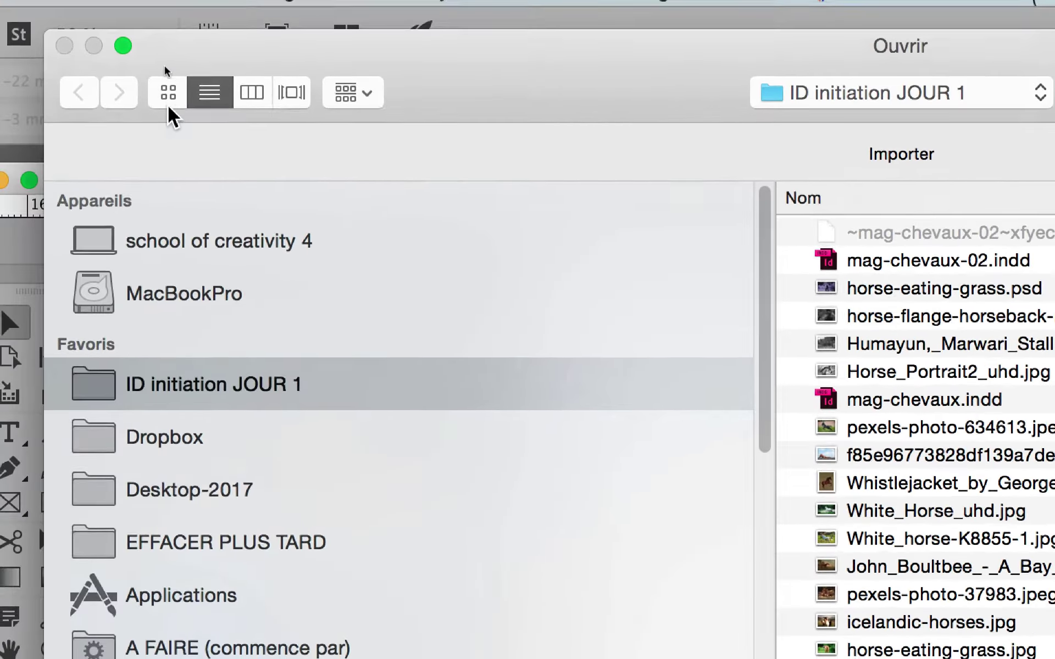
# - Place White_horse-K8855-1.jpg from the ID initiation JOUR 1 folder on page 4, about 171 mm wide by 117 mm high
pyautogui.click(4, 44)
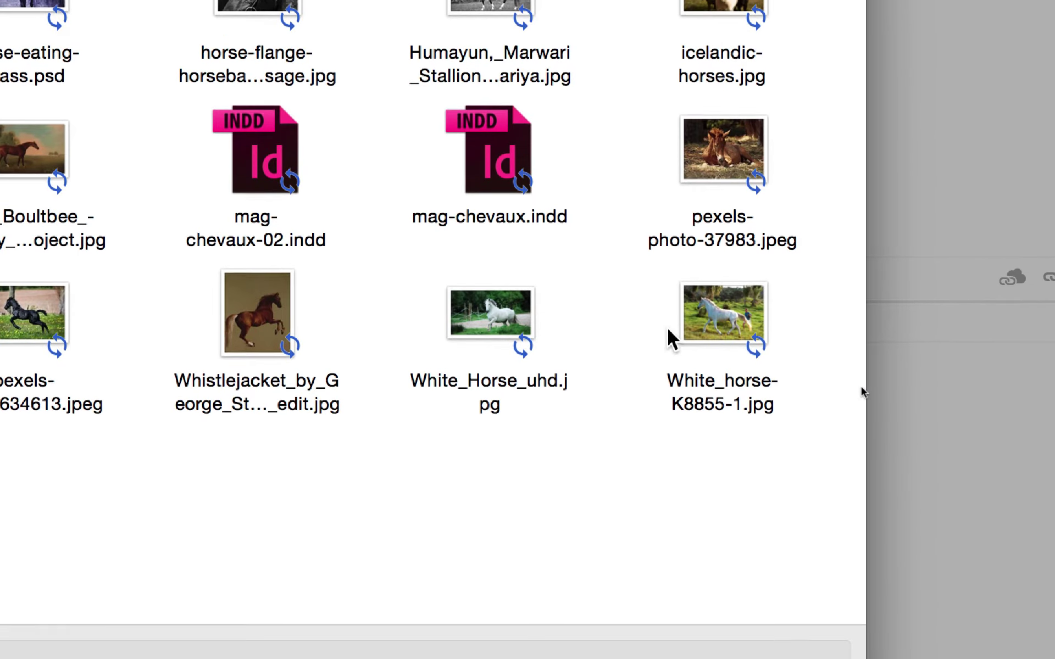
pyautogui.click(684, 335)
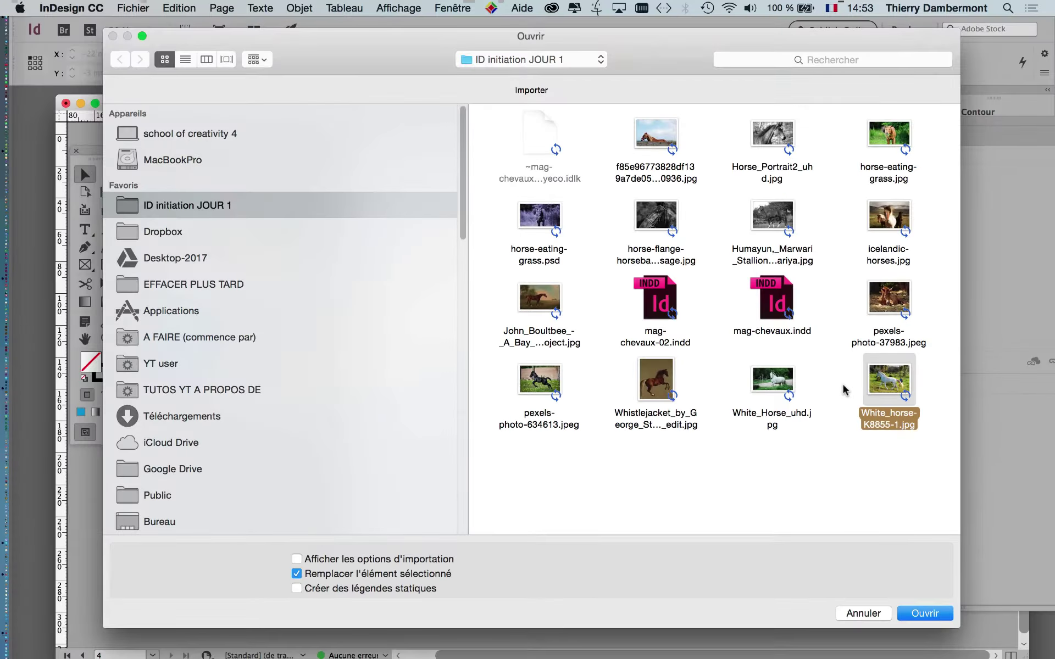
pyautogui.click(933, 619)
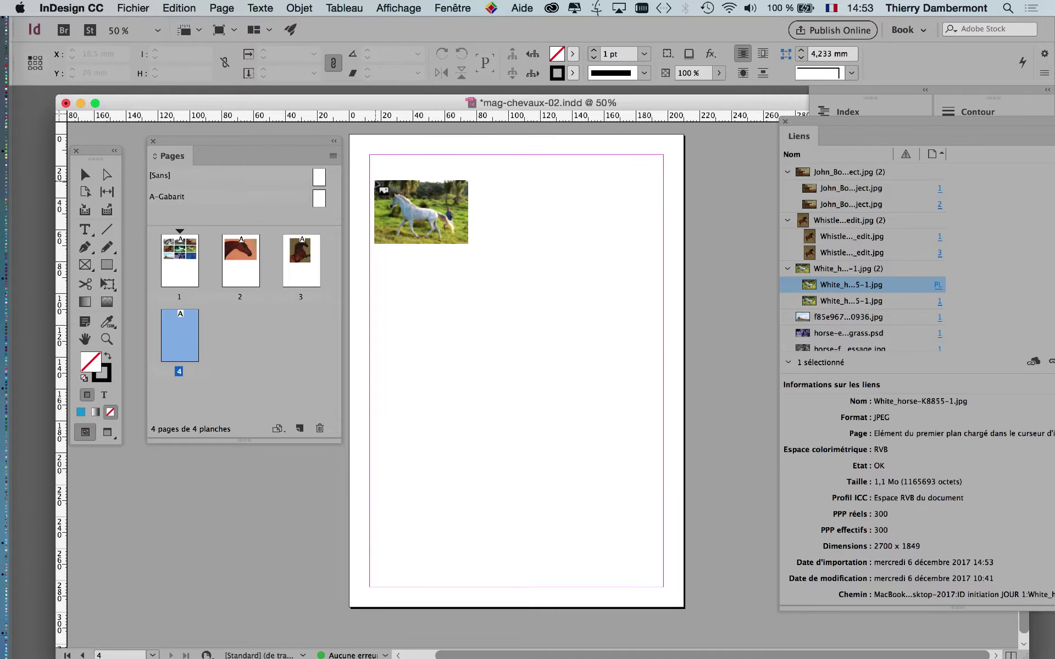
pyautogui.moveTo(376, 182); pyautogui.dragTo(650, 366)
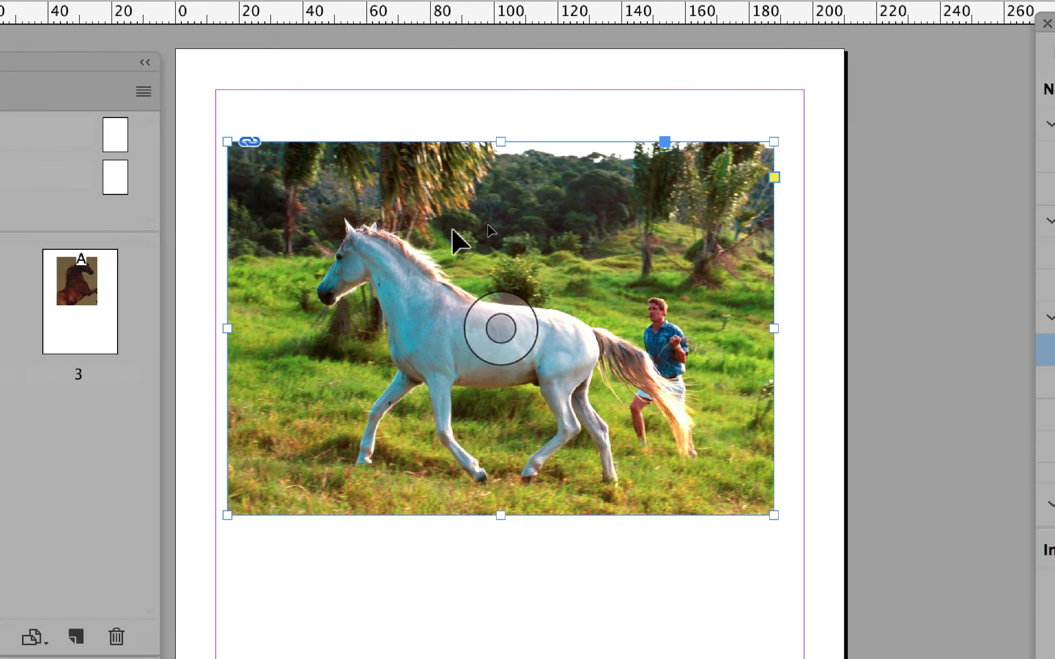
# - Move the Pages panel away from page 4 to clear the area beside the placed horse photo
pyautogui.scroll(1, 453, 228)
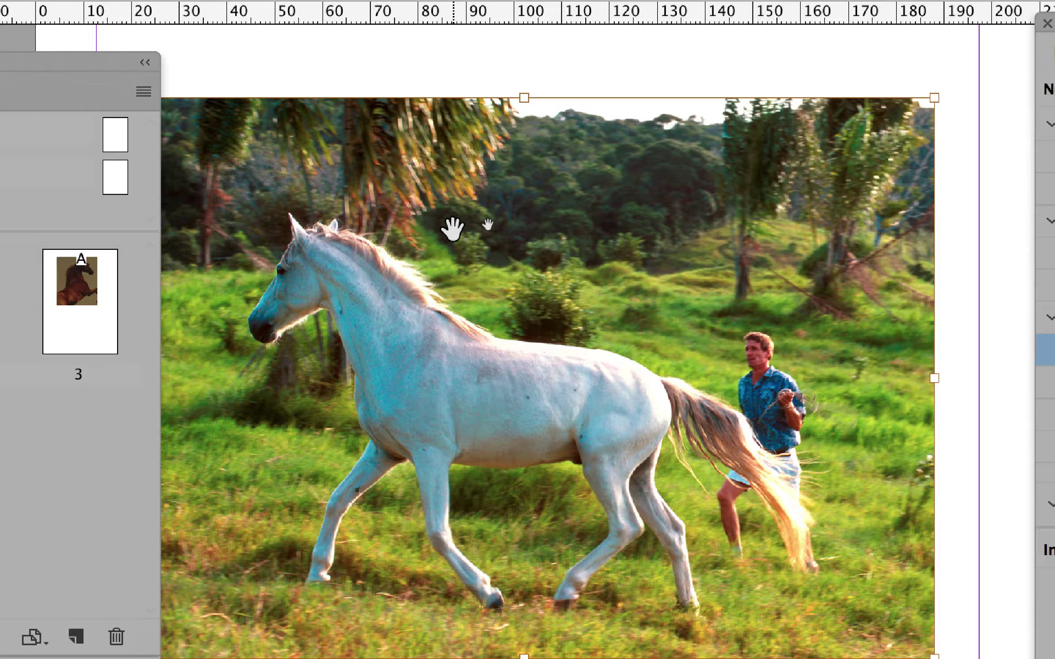
pyautogui.press('super+minus')
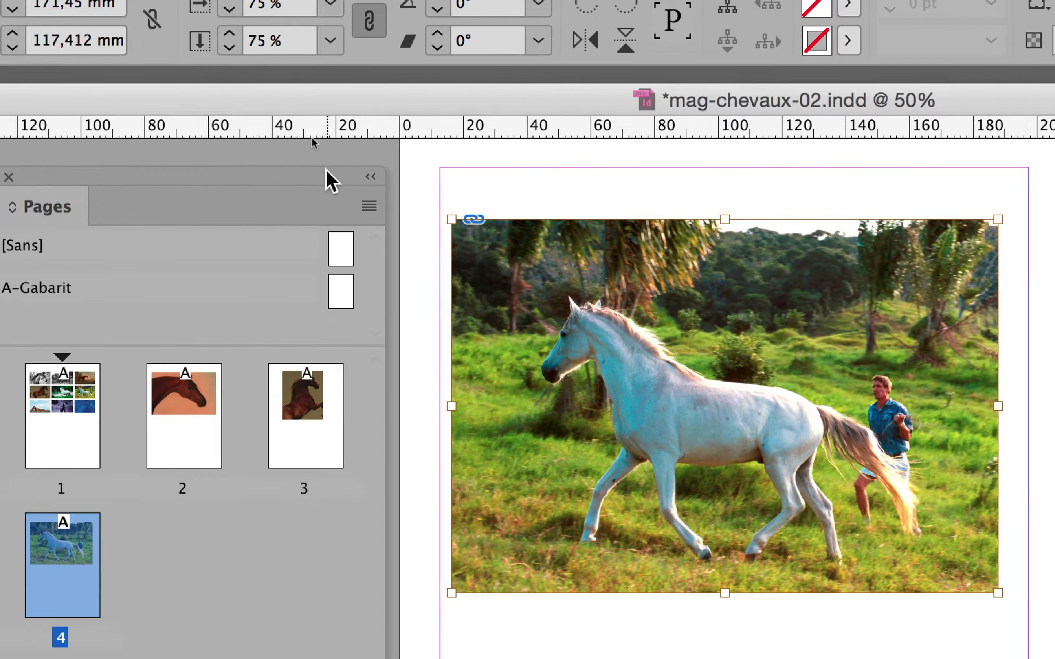
pyautogui.moveTo(311, 160); pyautogui.dragTo(181, 179)
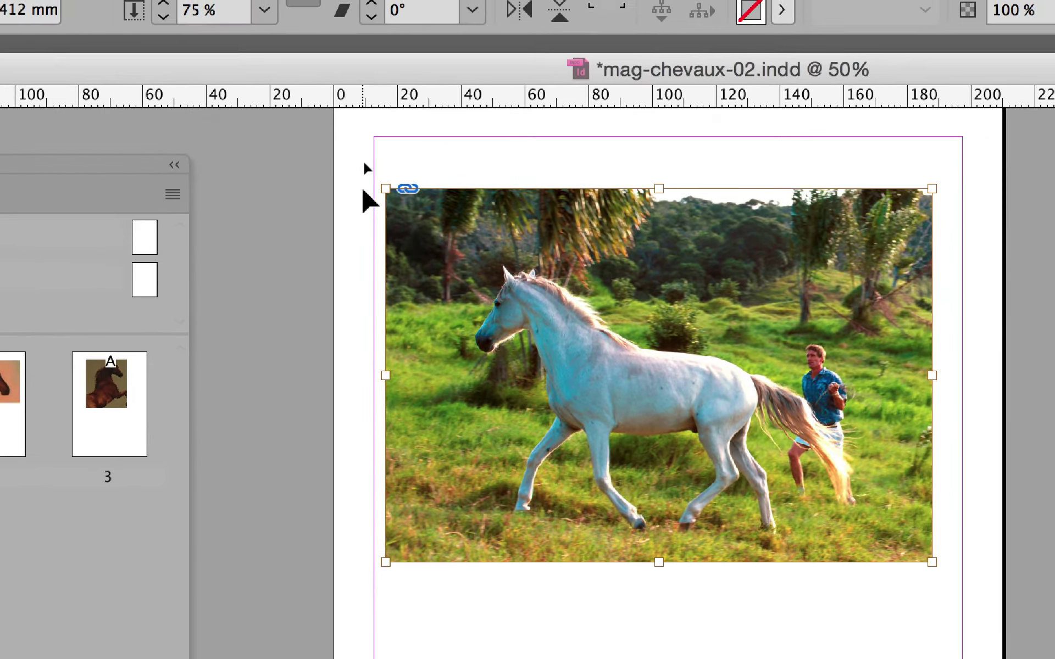
# - Distort and reposition the horse image inside its frame on page 4, stretching the content to 249 mm wide by 220 mm high
pyautogui.moveTo(413, 179); pyautogui.dragTo(298, 160)
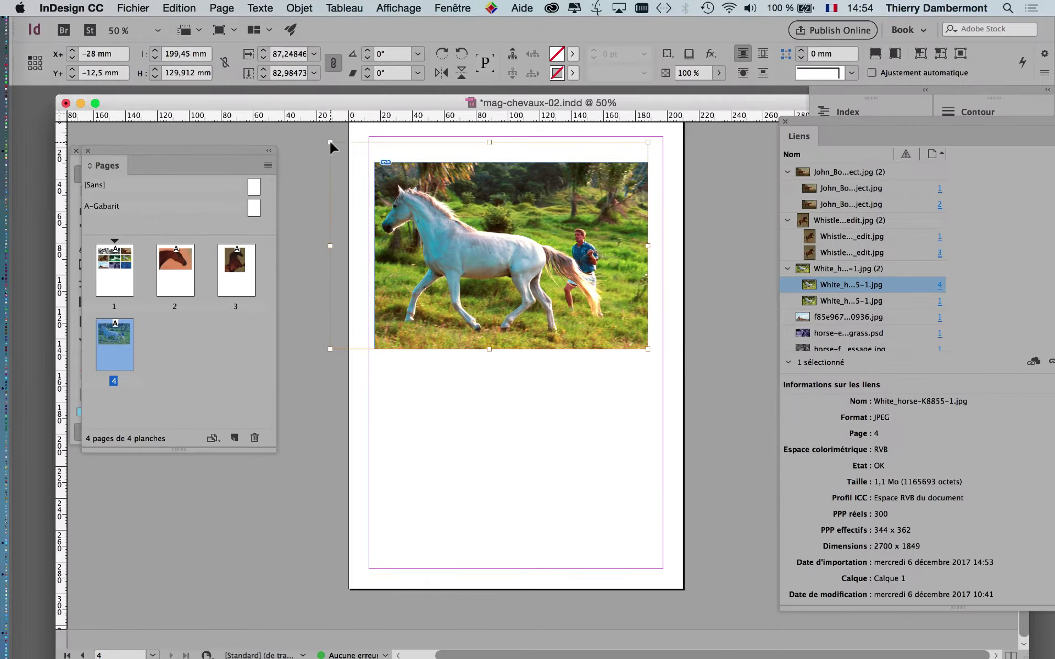
pyautogui.moveTo(927, 552); pyautogui.dragTo(931, 557)
pyautogui.moveTo(650, 352); pyautogui.dragTo(725, 419)
pyautogui.press('super+minus')
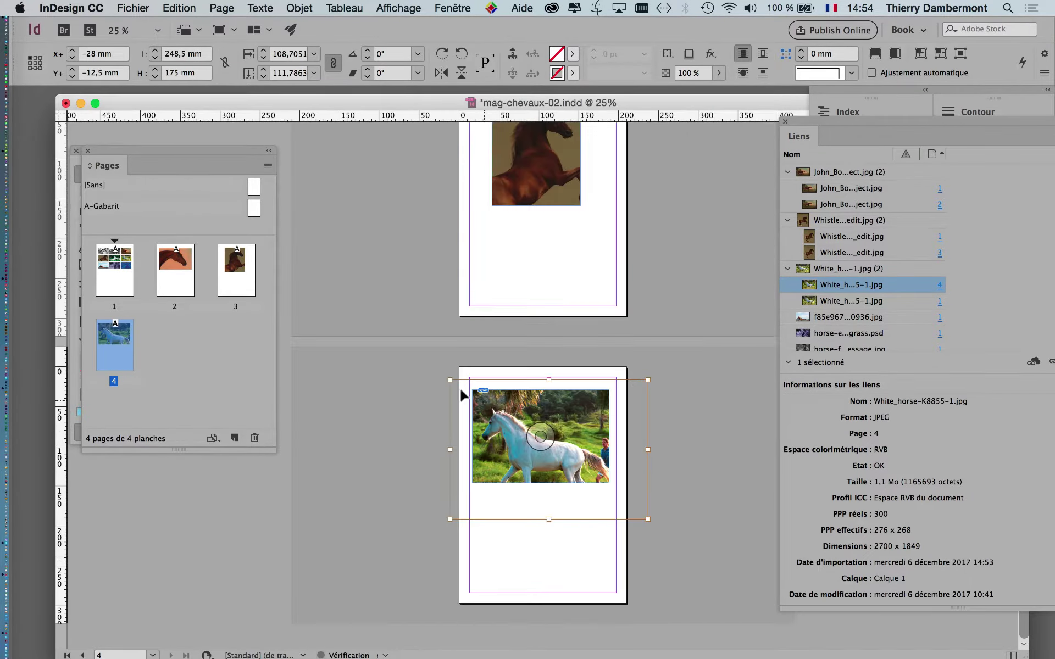
pyautogui.moveTo(450, 380); pyautogui.dragTo(418, 343)
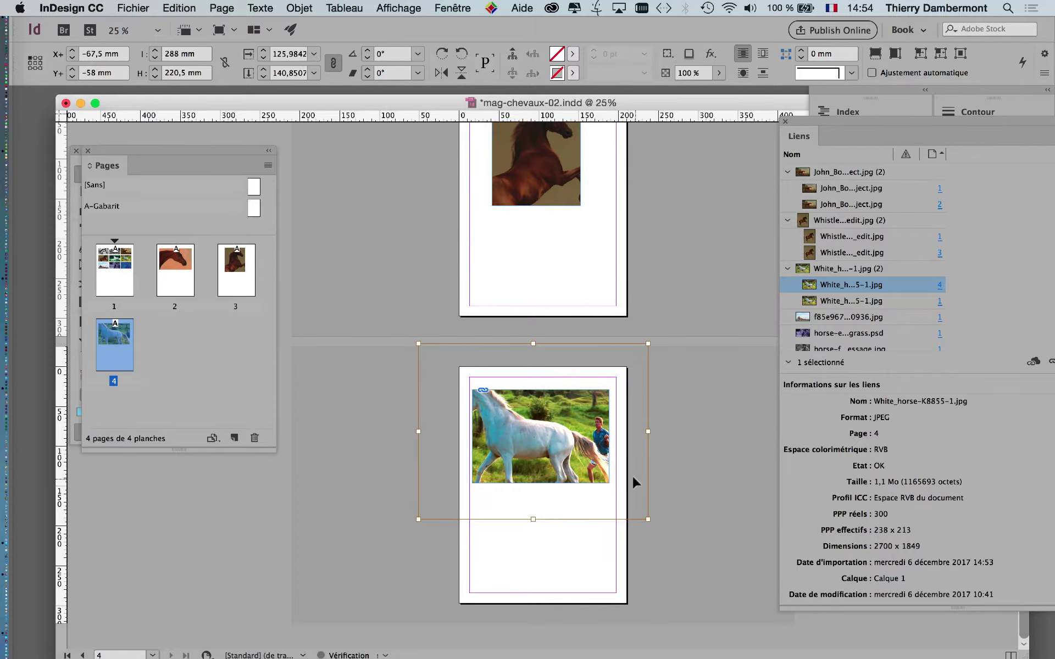
pyautogui.moveTo(541, 436); pyautogui.dragTo(570, 451)
pyautogui.moveTo(676, 532); pyautogui.dragTo(647, 533)
pyautogui.keyDown('alt'); pyautogui.scroll(2, 511, 432); pyautogui.keyUp('alt')
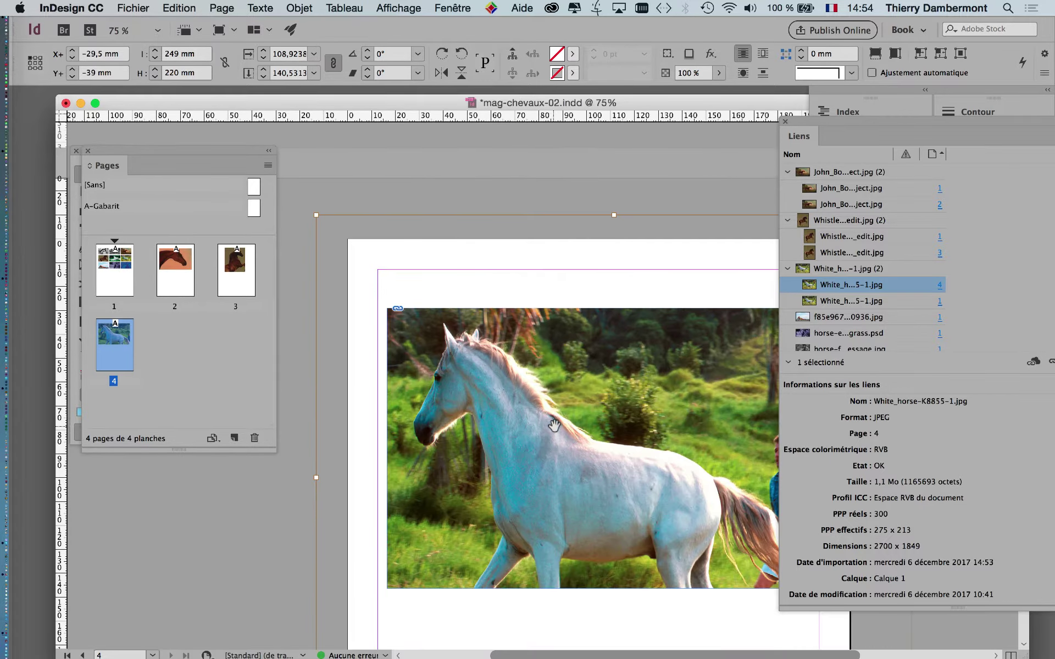
pyautogui.moveTo(550, 413); pyautogui.dragTo(514, 356)
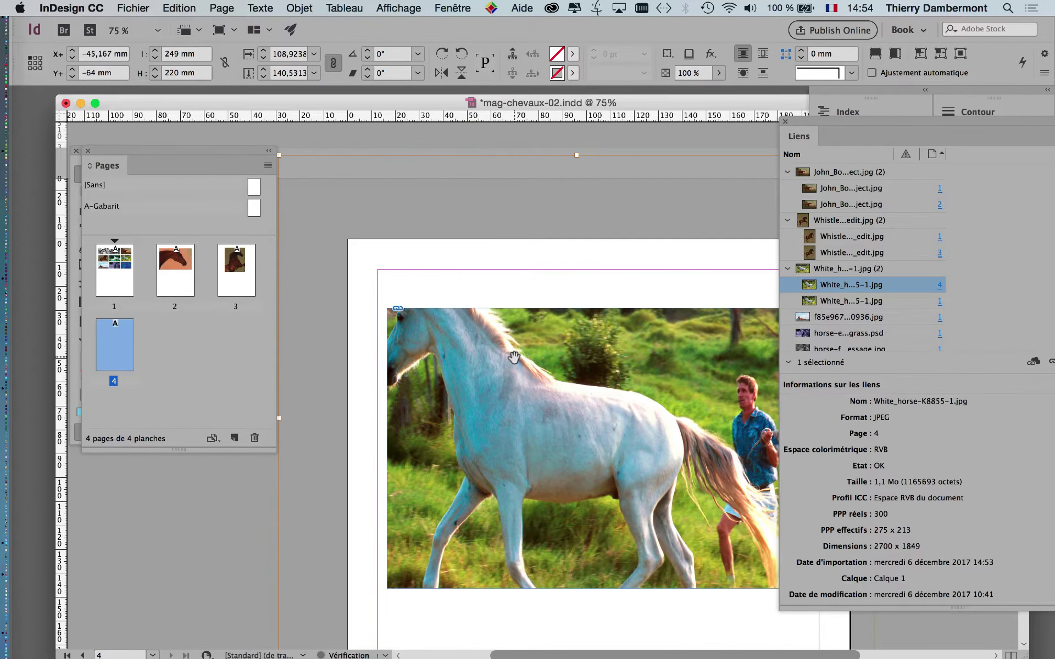
pyautogui.press('super+z')
# - Close the Links (Liens) panel so the whole distorted image on page 4 can be viewed
pyautogui.click(786, 122)
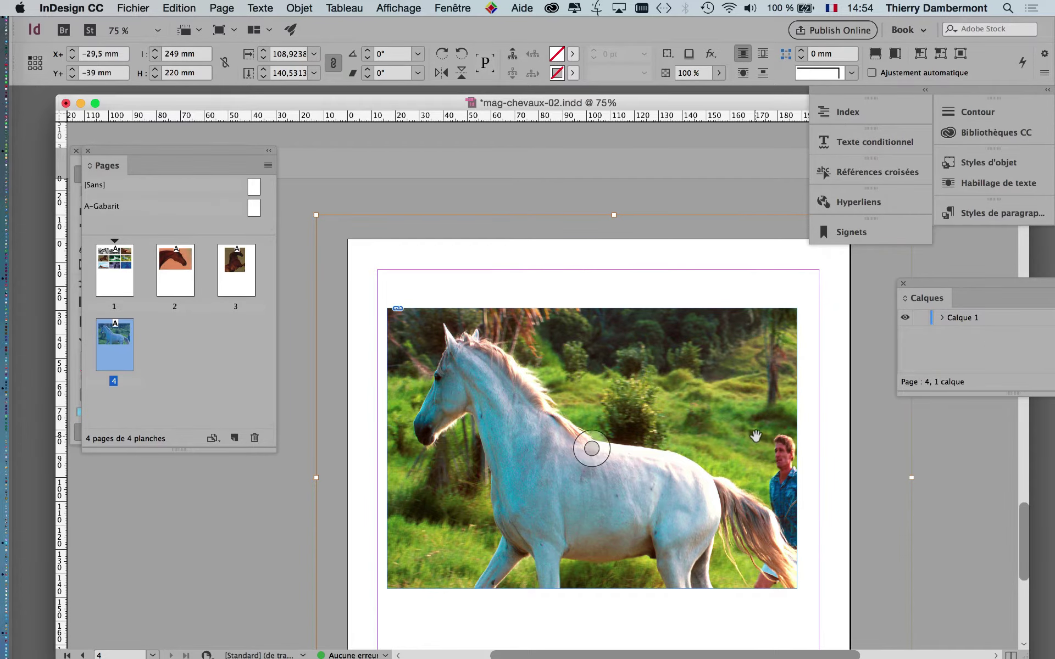
pyautogui.scroll(-2, 756, 436)
pyautogui.press('super+minus')
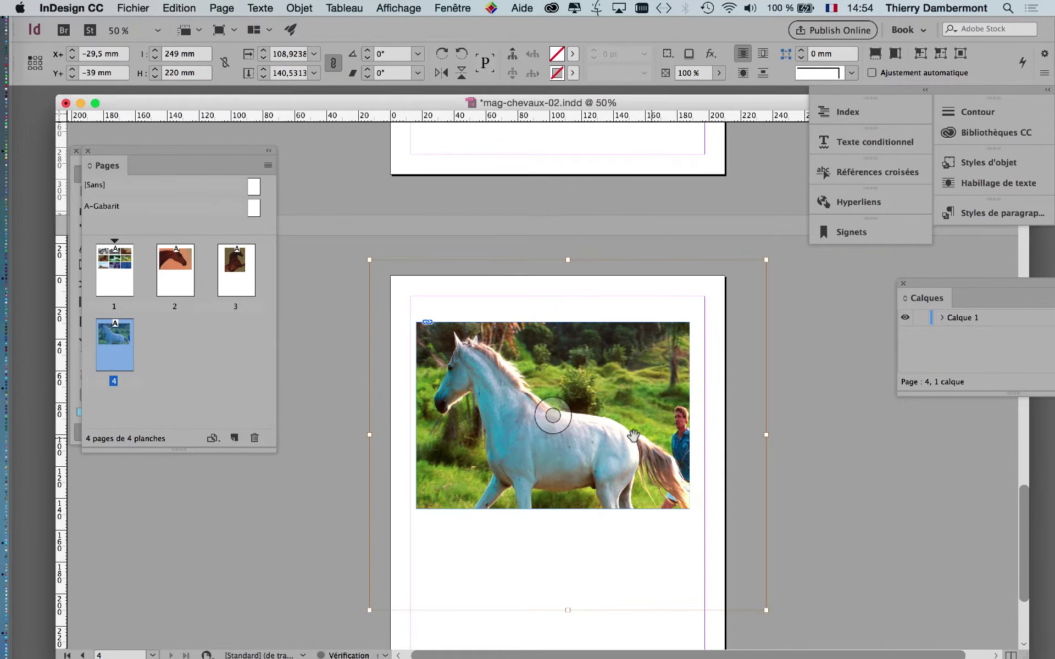
pyautogui.scroll(1, 633, 435)
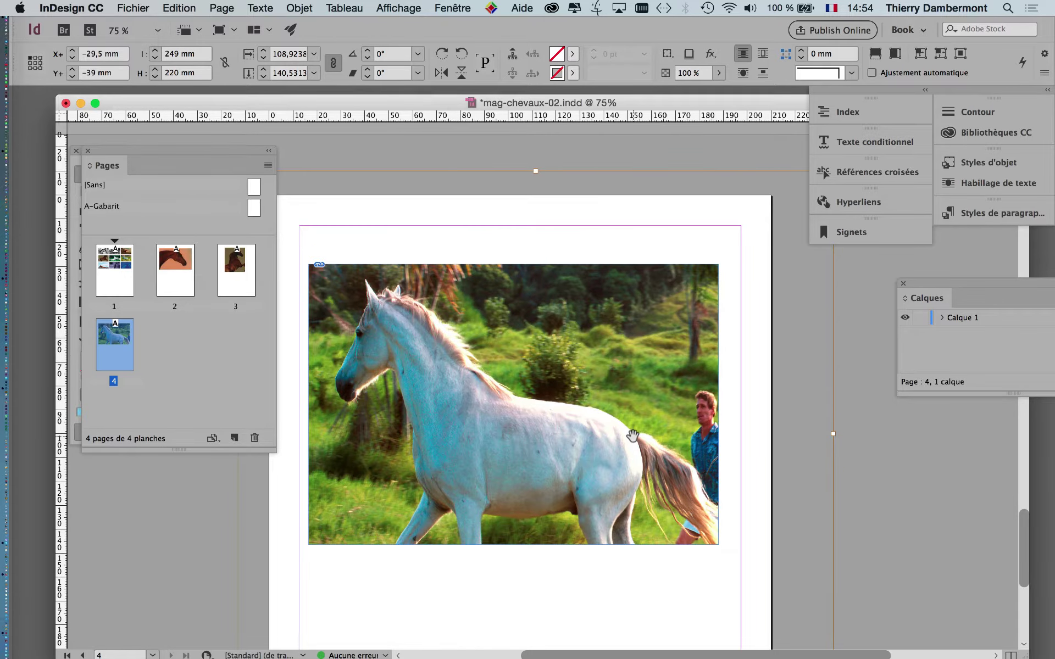
pyautogui.press('super+minus')
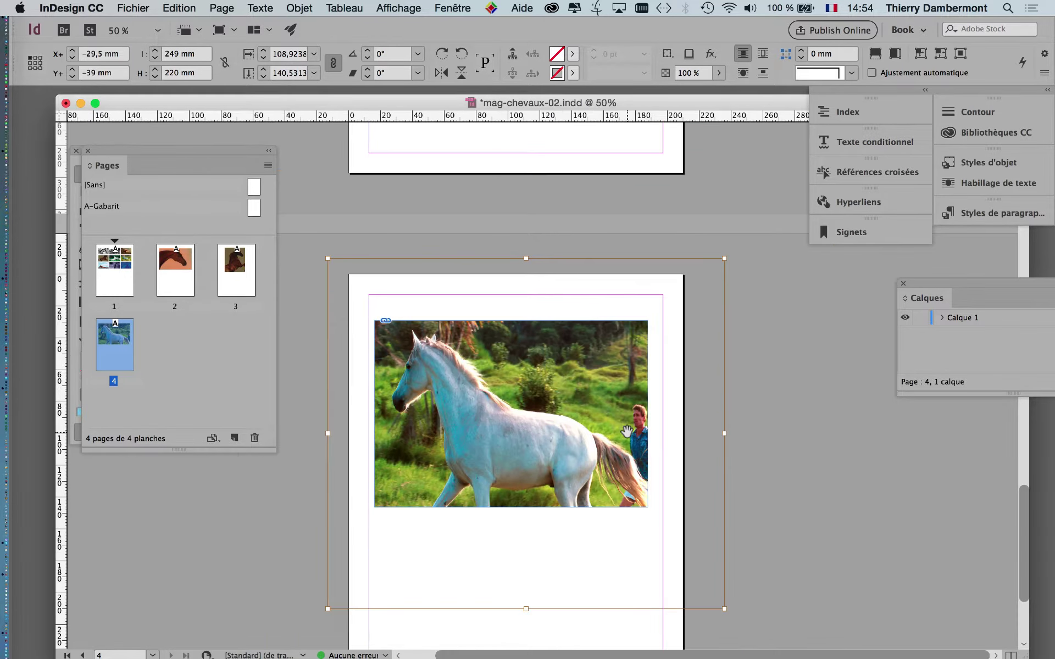
pyautogui.scroll(-3, 627, 431)
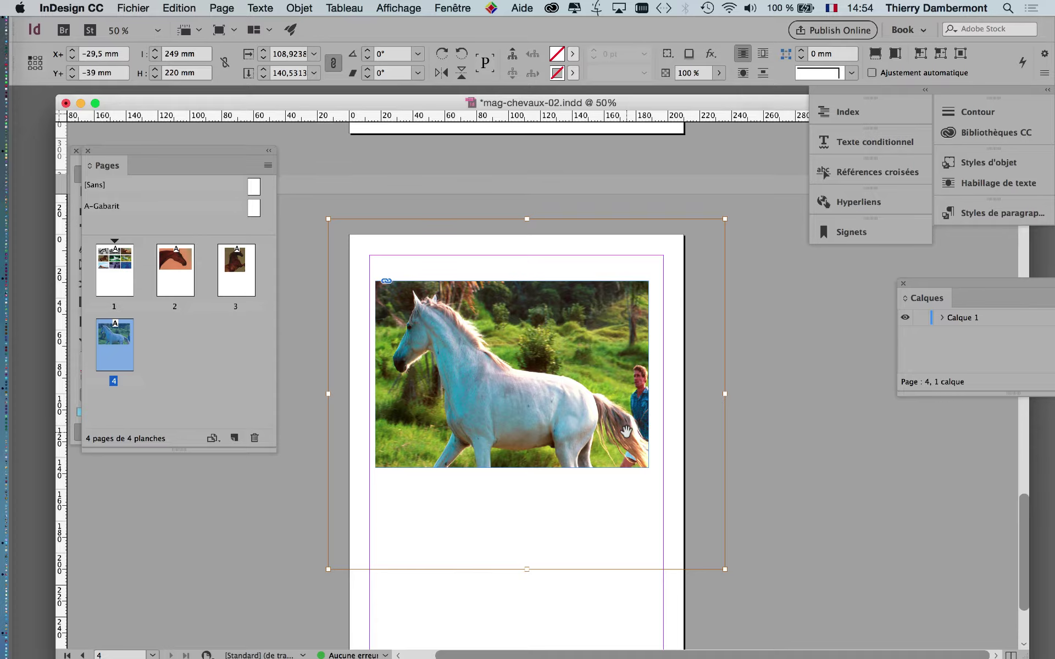
pyautogui.scroll(-2, 626, 432)
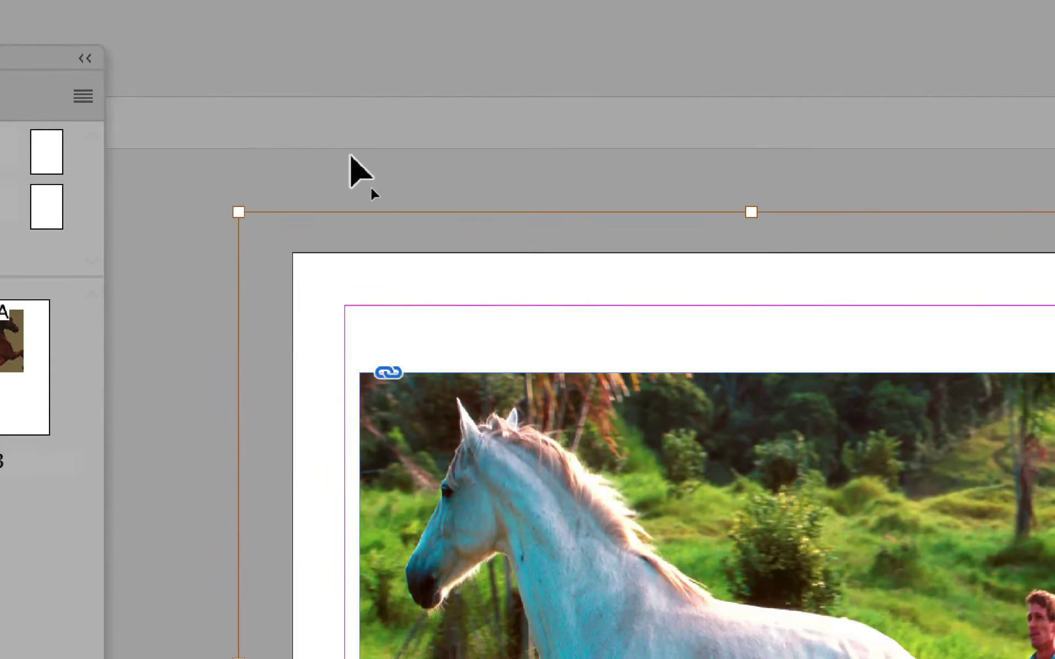
# - Reselect the horse image inside its frame and move the Pages panel off the Tools panel
pyautogui.click(504, 411)
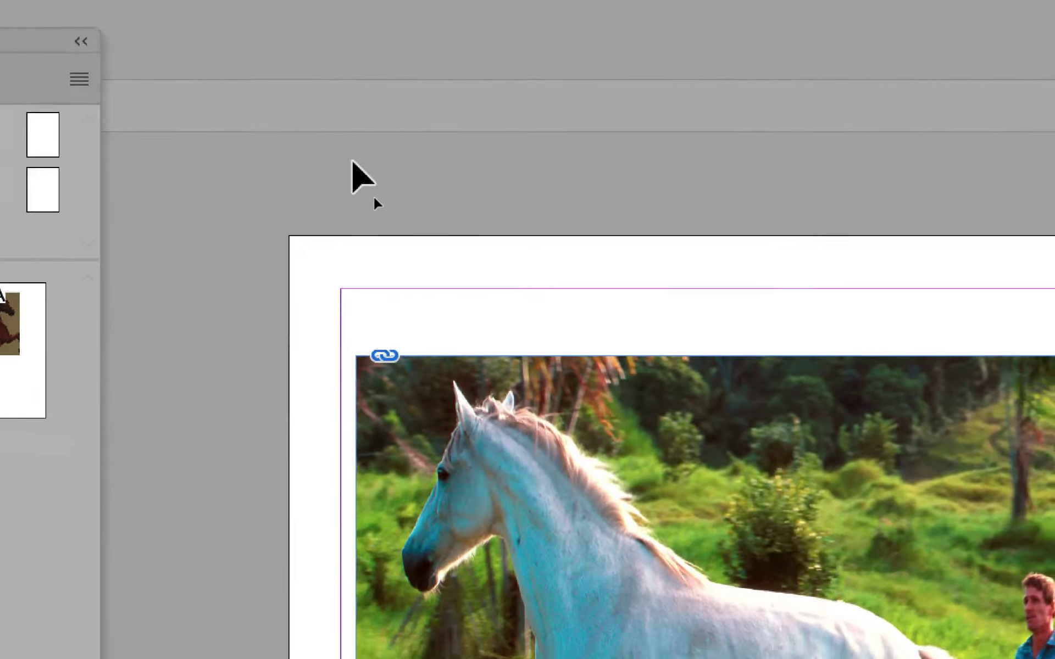
pyautogui.click(409, 276)
pyautogui.doubleClick(410, 280)
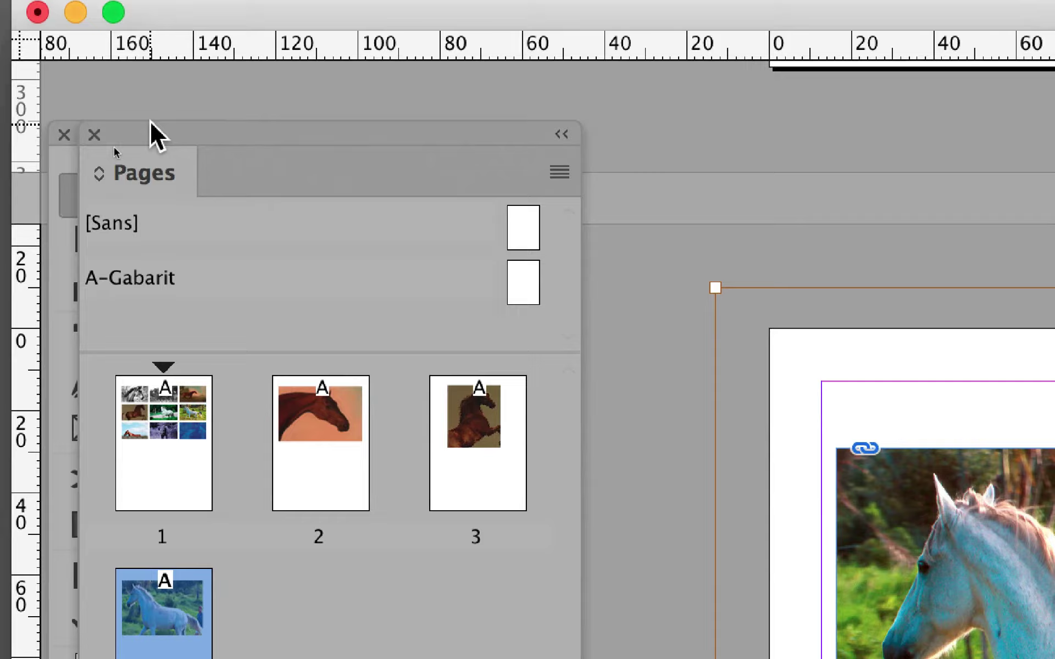
pyautogui.moveTo(249, 108); pyautogui.dragTo(355, 114)
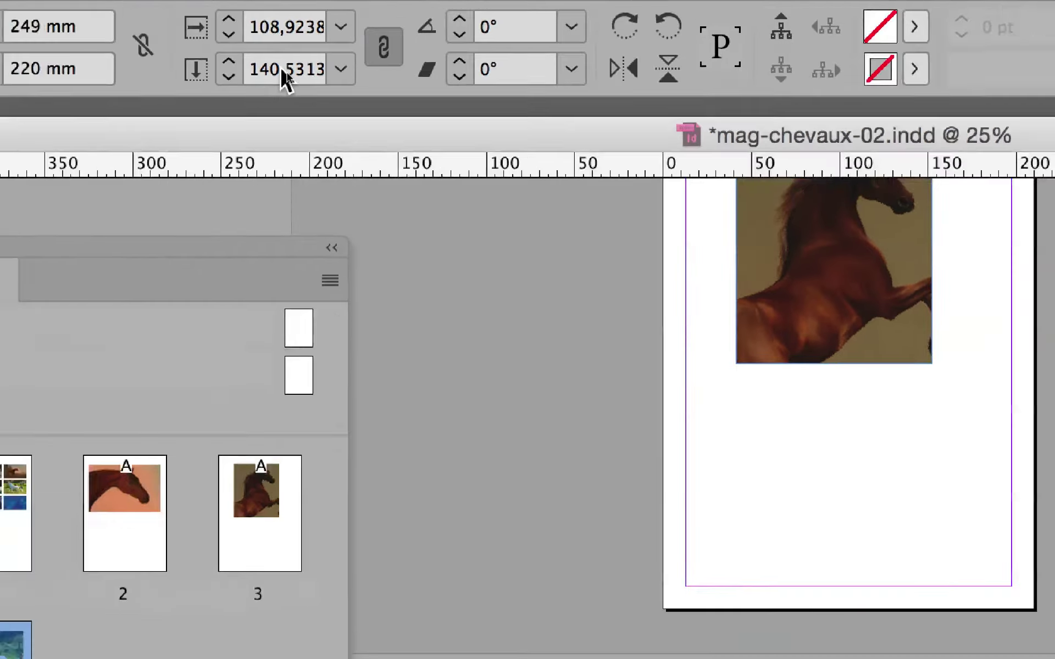
pyautogui.scroll(3, 547, 444)
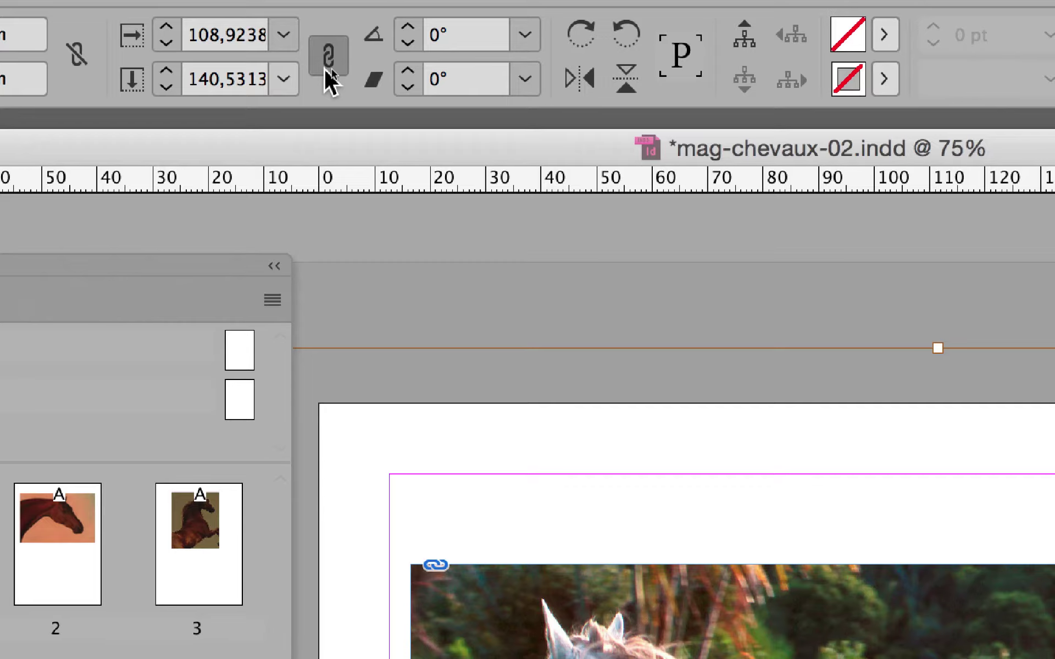
# - Unlink the horizontal and vertical scale so the selected image can be scaled without constraining proportions
pyautogui.click(328, 60)
pyautogui.click(330, 70)
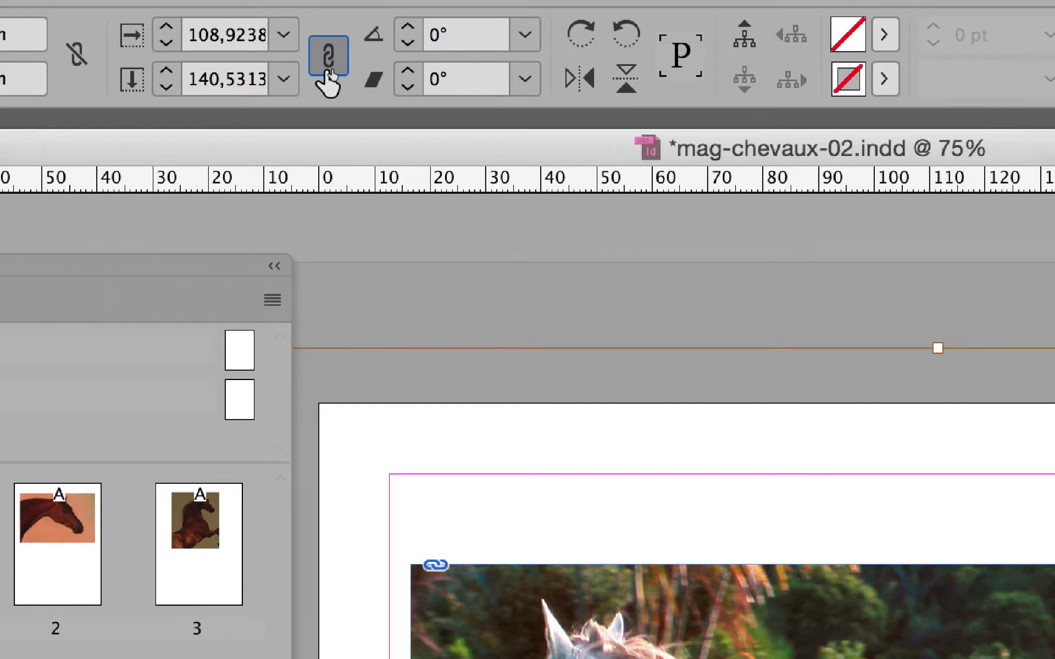
pyautogui.click(330, 70)
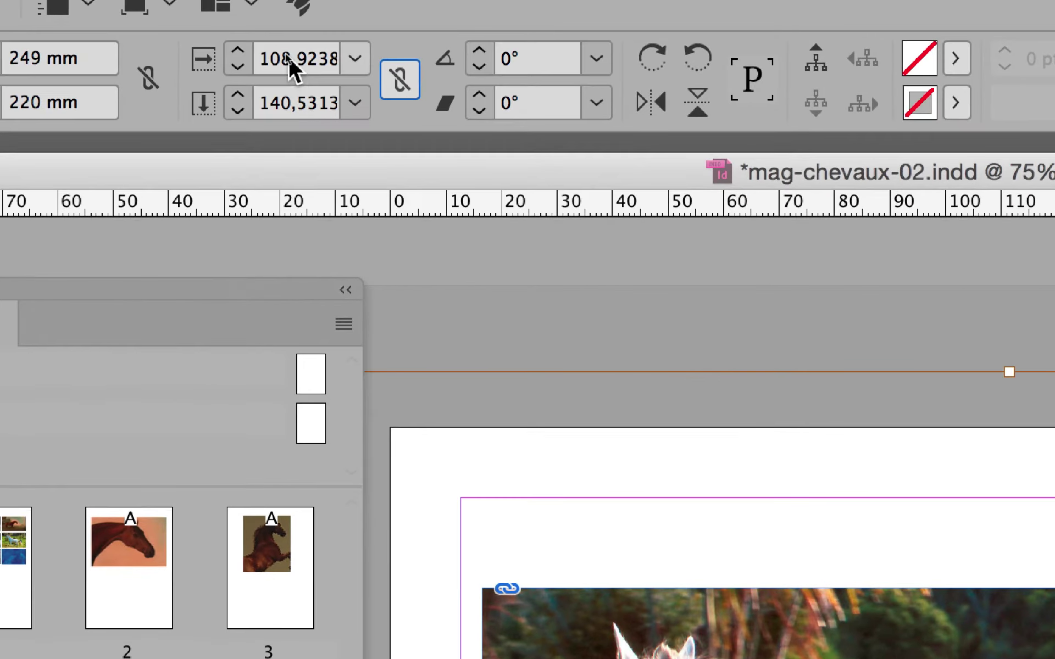
# - Set the horizontal scale of the horse image to 120 %
pyautogui.click(216, 41)
pyautogui.click(284, 56)
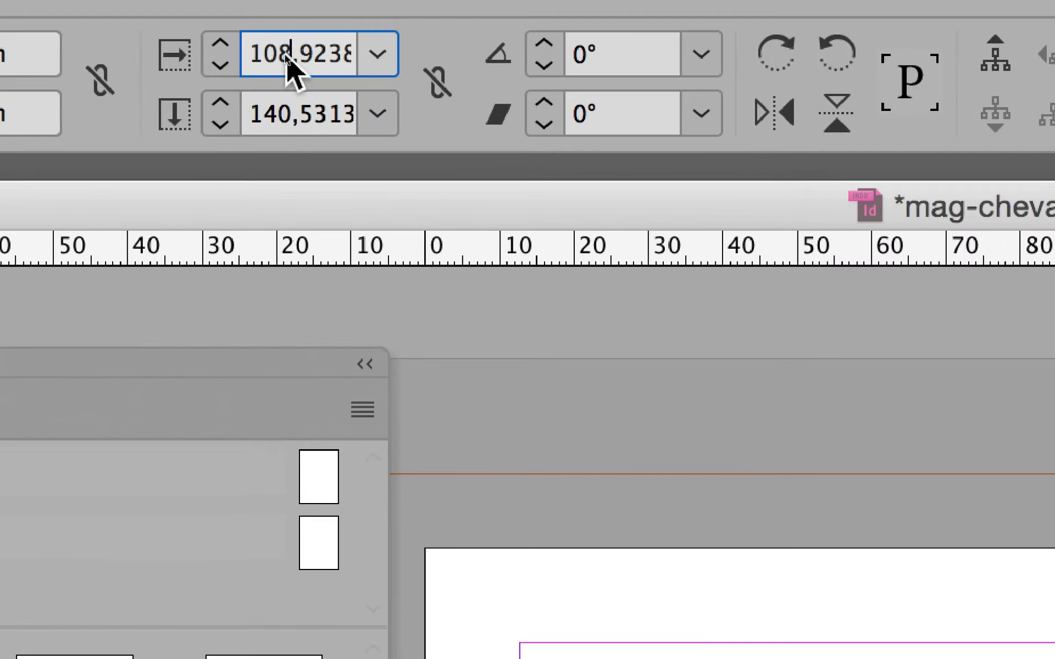
pyautogui.tripleClick(286, 59)
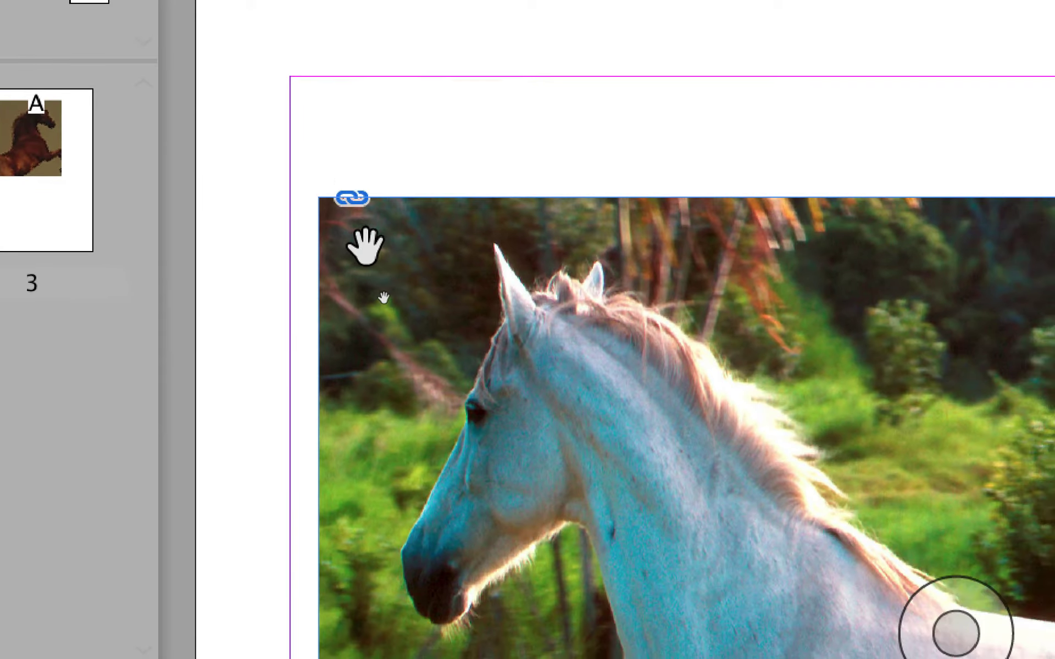
pyautogui.hotkey('ctrl', '-')
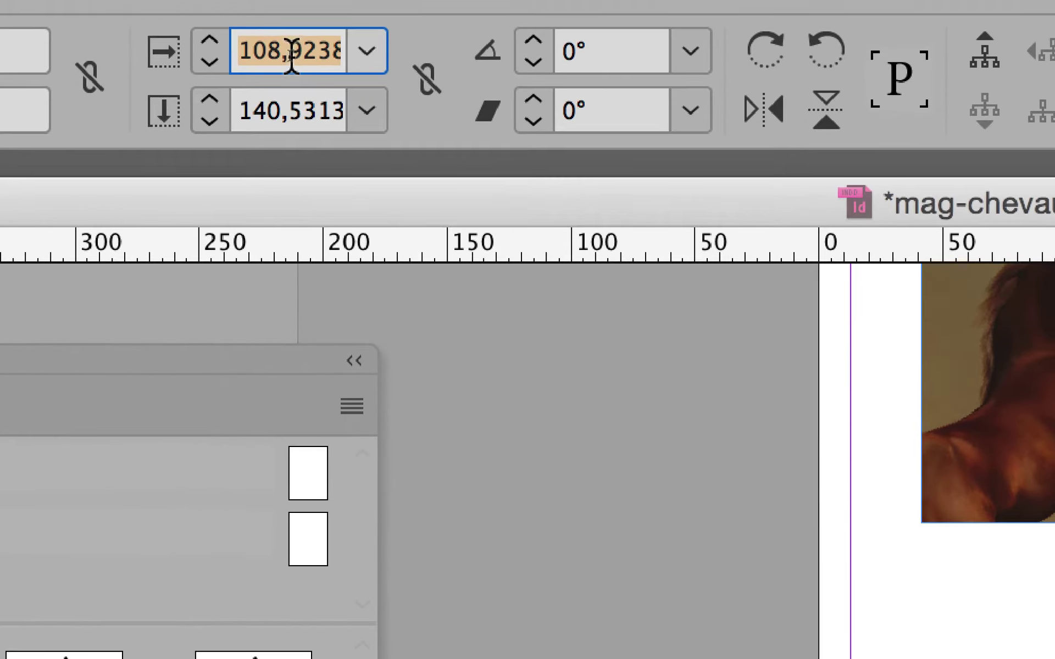
pyautogui.click(207, 28)
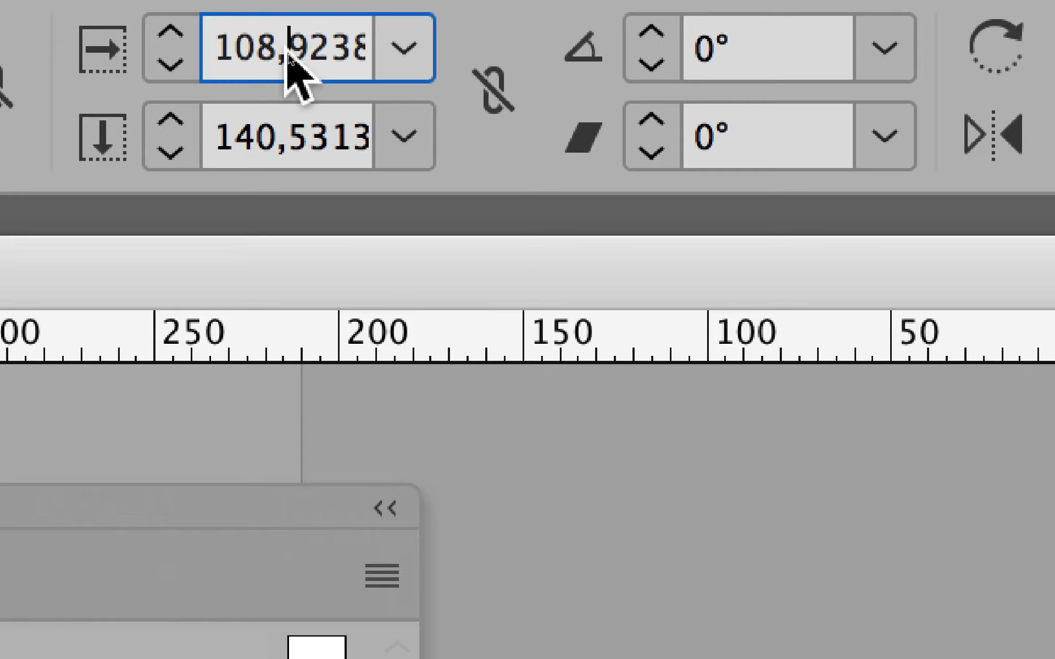
pyautogui.doubleClick(289, 53)
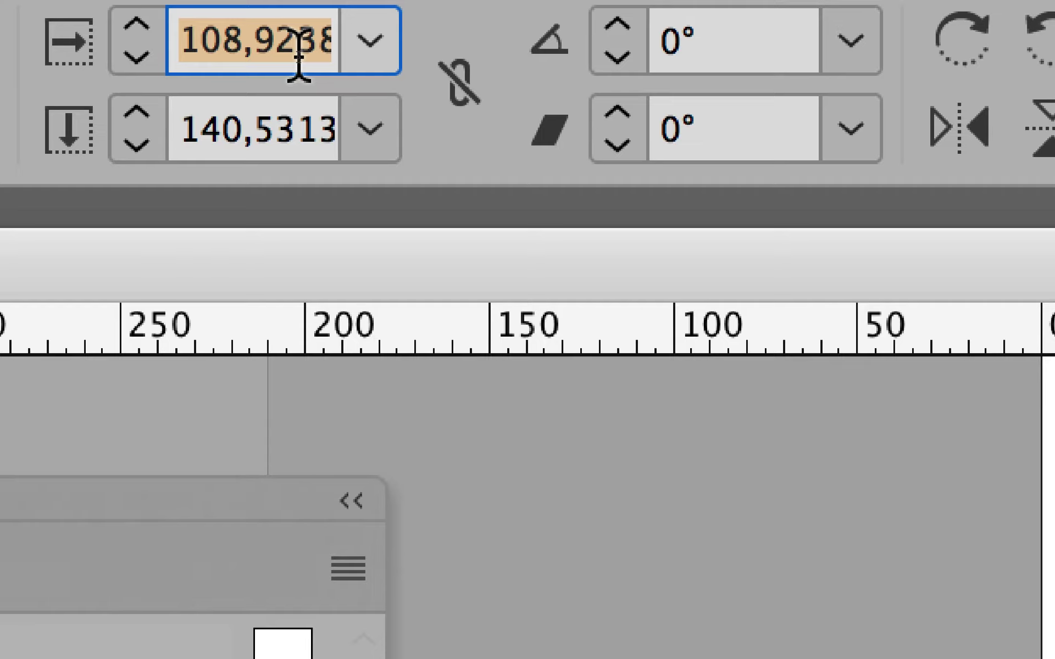
pyautogui.write('120')
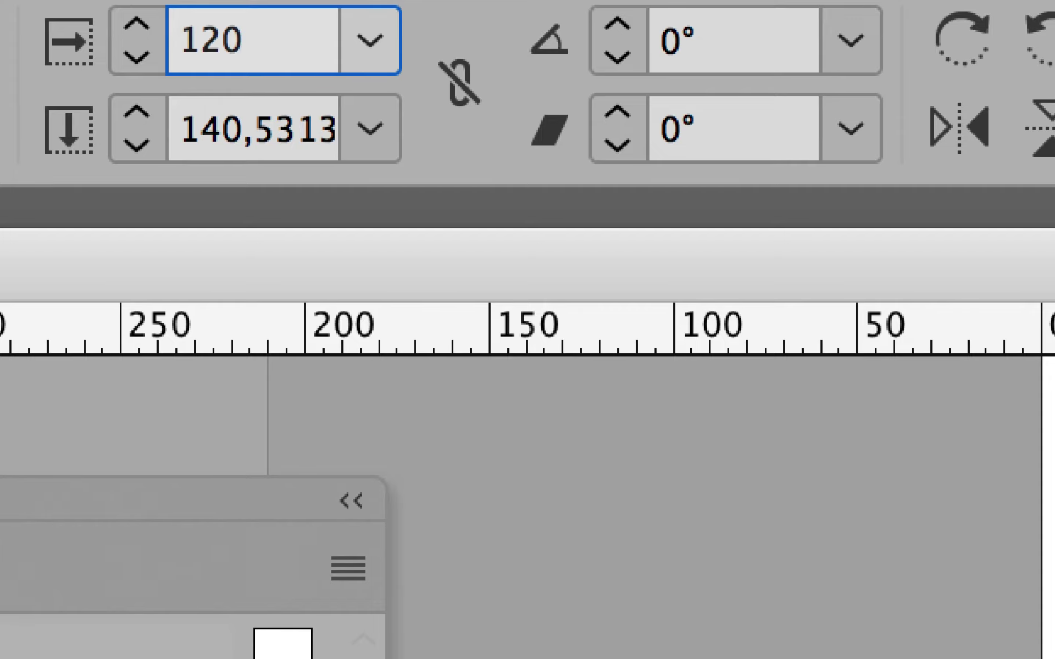
pyautogui.press('Tab')
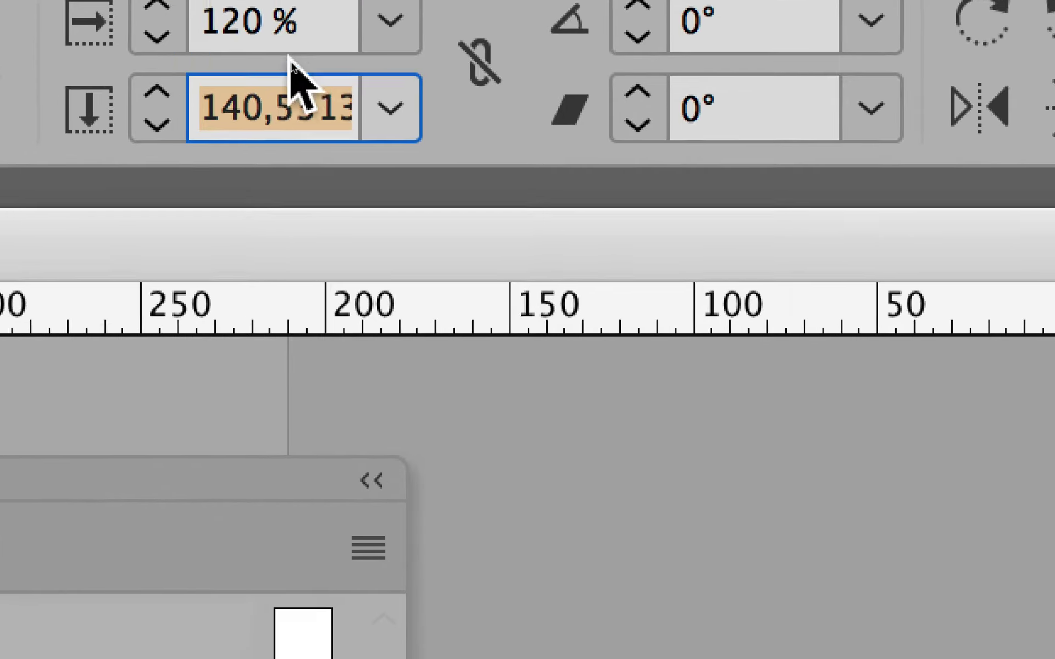
# - Set the vertical scale of the horse image to 120 % to match the horizontal scale
pyautogui.click(288, 72)
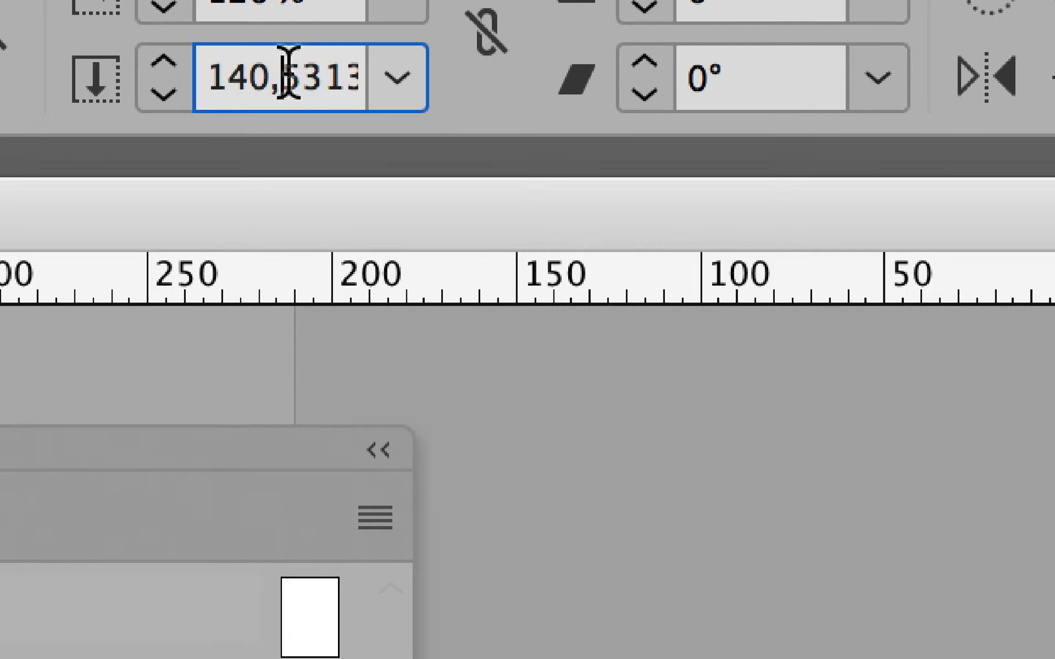
pyautogui.doubleClick(288, 74)
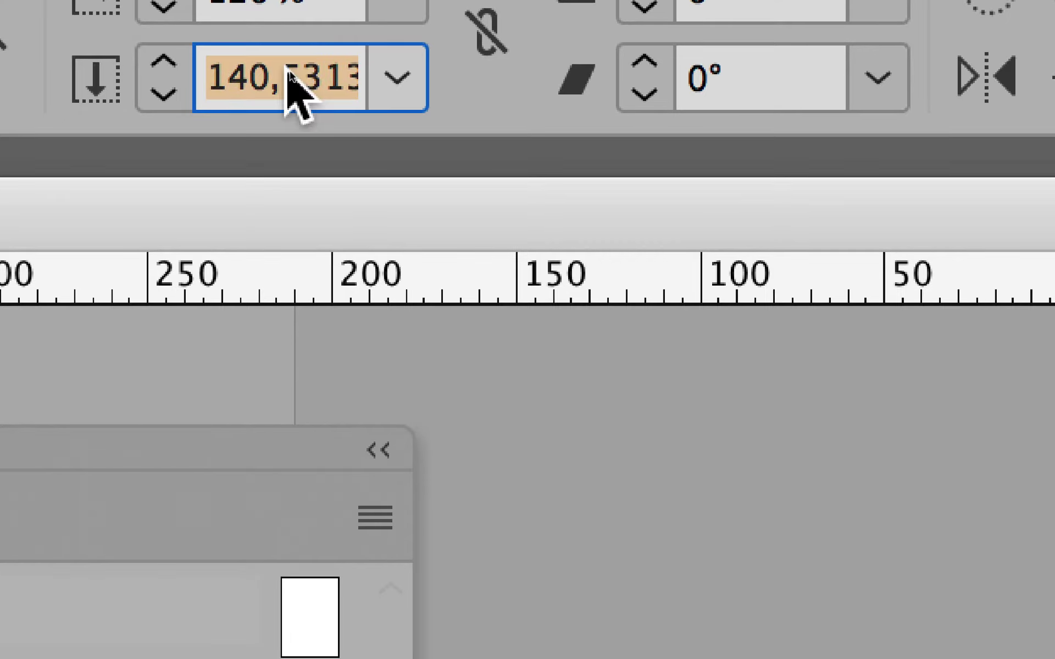
pyautogui.write('120')
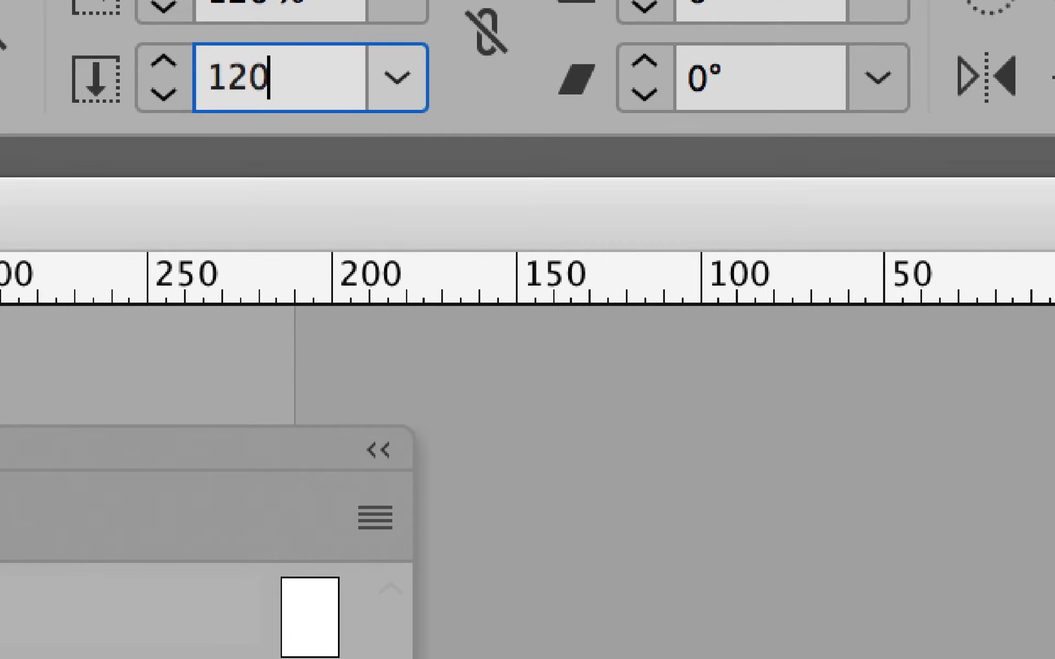
pyautogui.press('Tab')
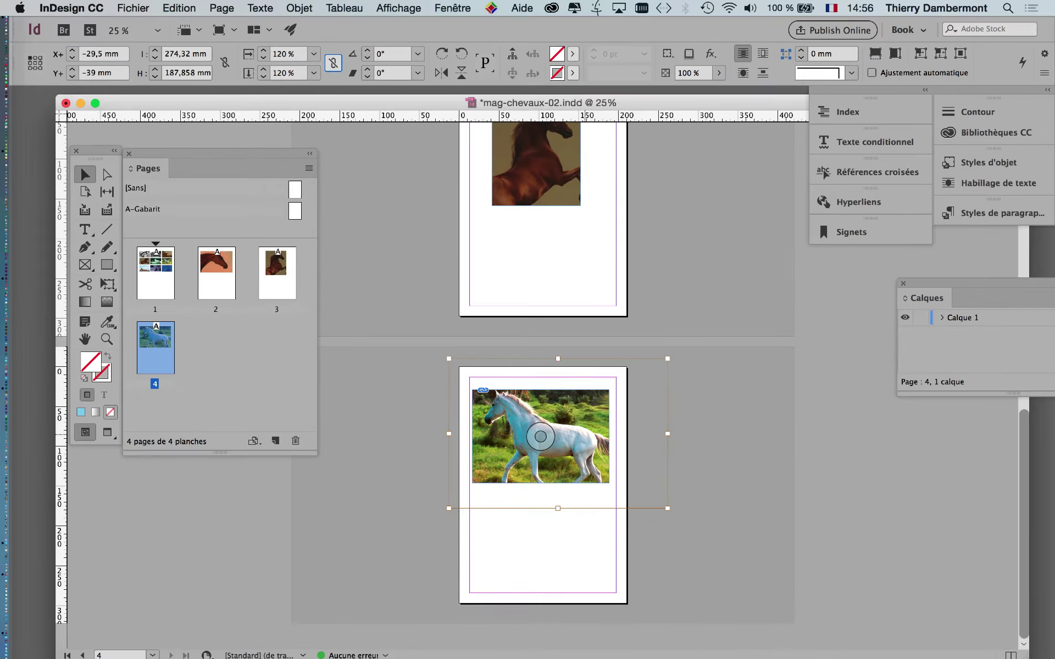
# - Deselect the horse image and move the Tools panel beside page 4, clear of the Pages panel
pyautogui.press('super+equal')
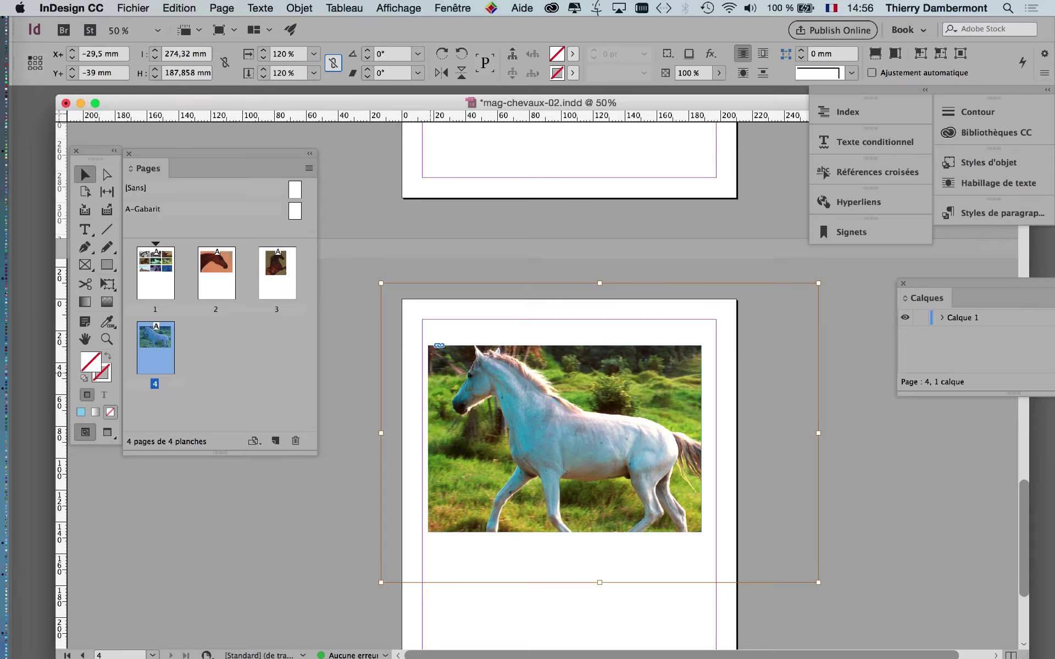
pyautogui.click(565, 439)
pyautogui.click(332, 311)
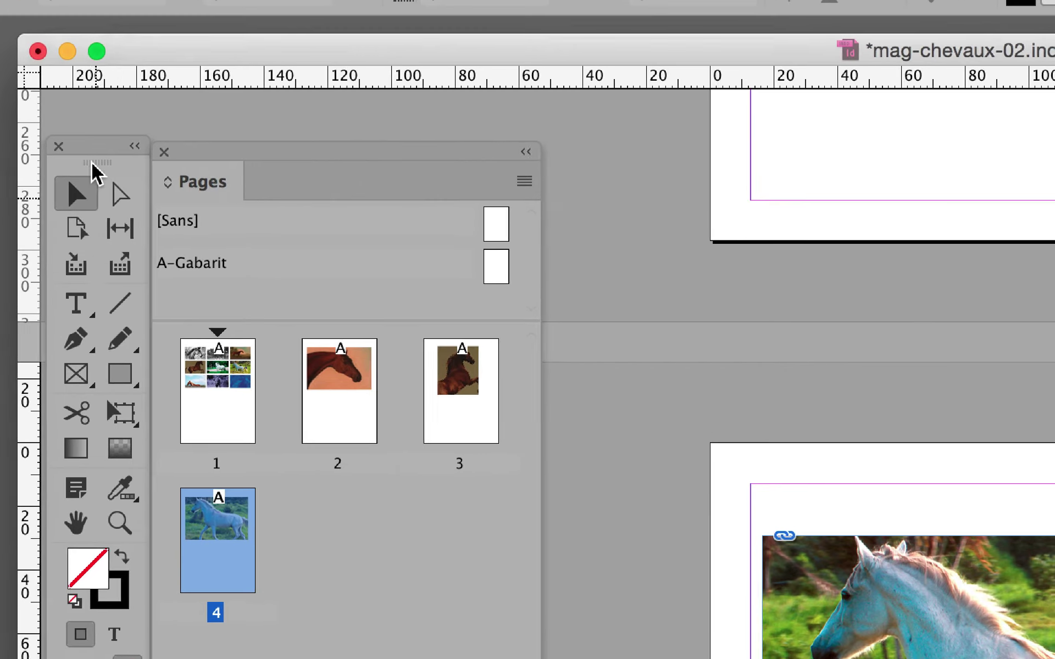
pyautogui.moveTo(91, 163); pyautogui.dragTo(605, 382)
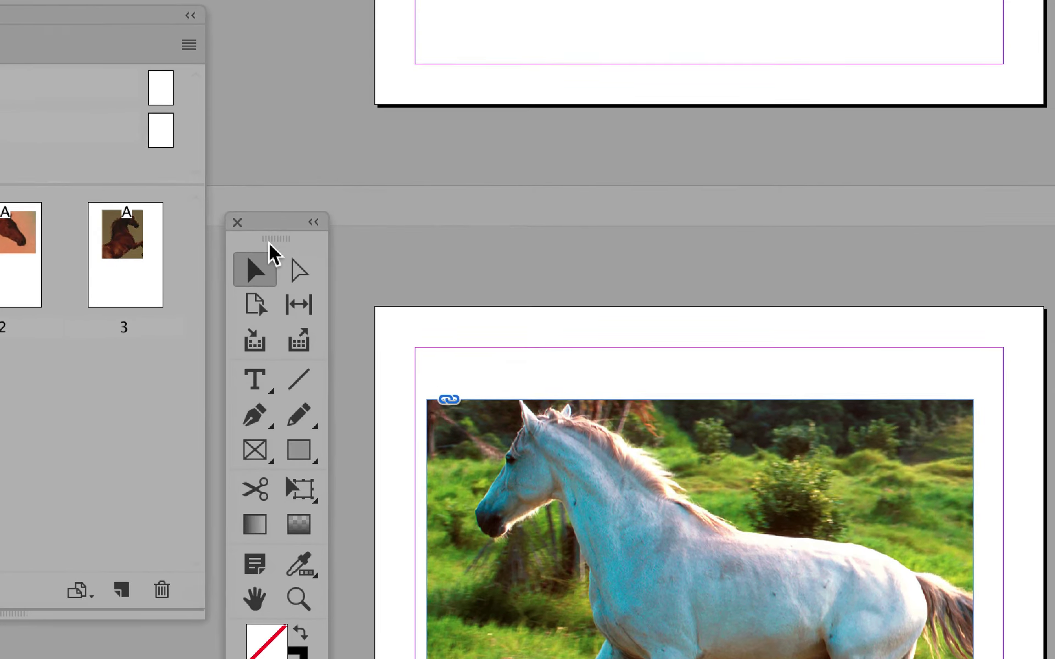
pyautogui.moveTo(273, 254); pyautogui.dragTo(267, 278)
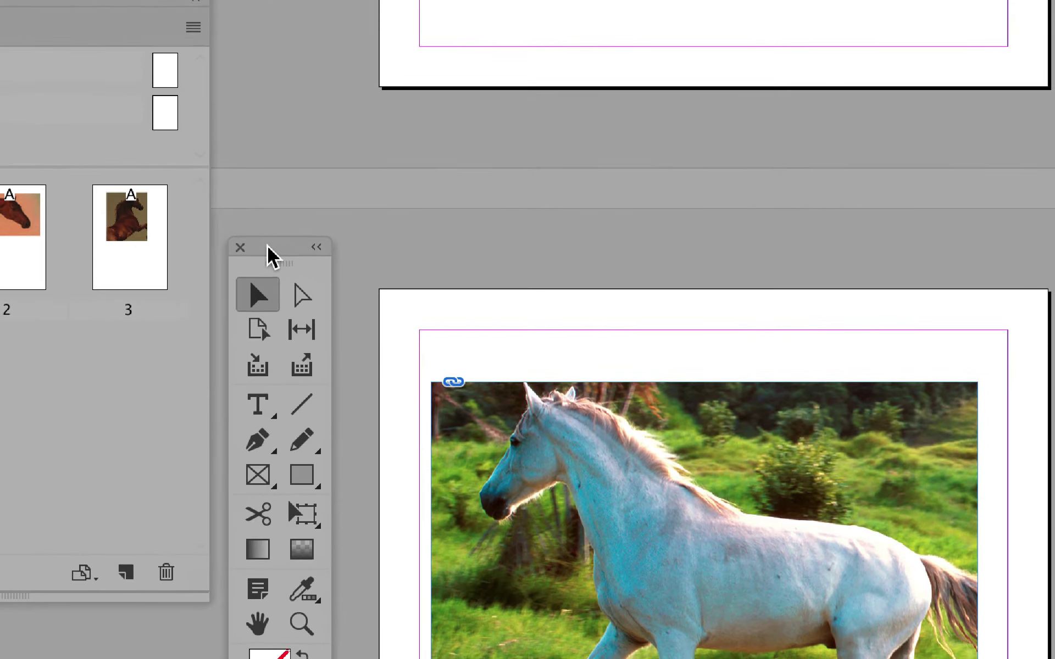
# - Select the horse image inside its frame, distort it with the Free Transform tool to 197 mm wide and 177 mm high, and reposition it
pyautogui.click(501, 483)
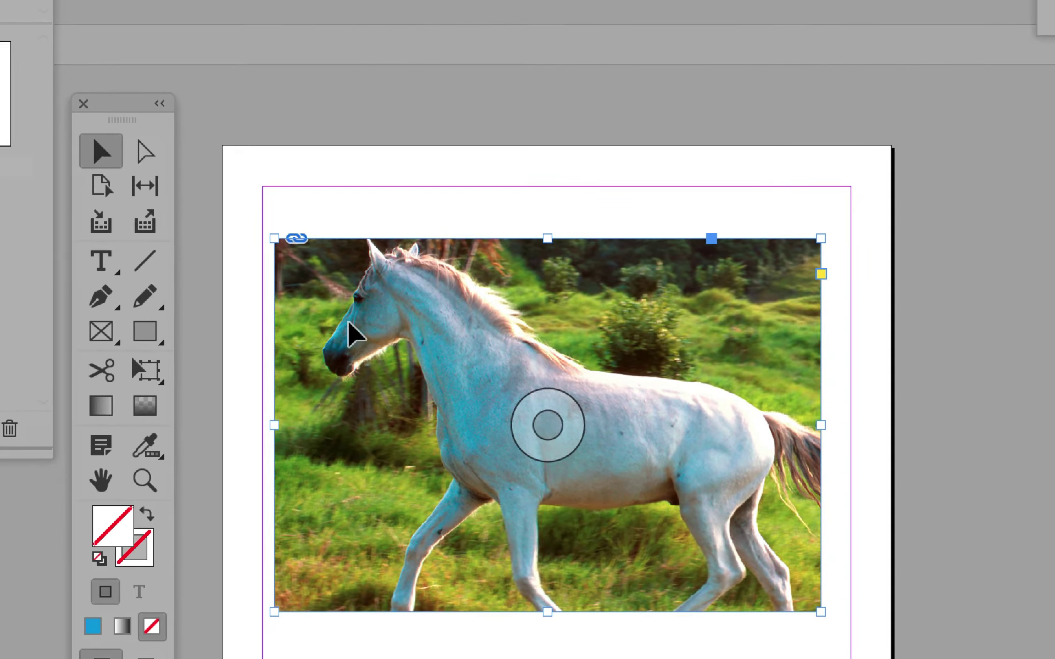
pyautogui.doubleClick(348, 323)
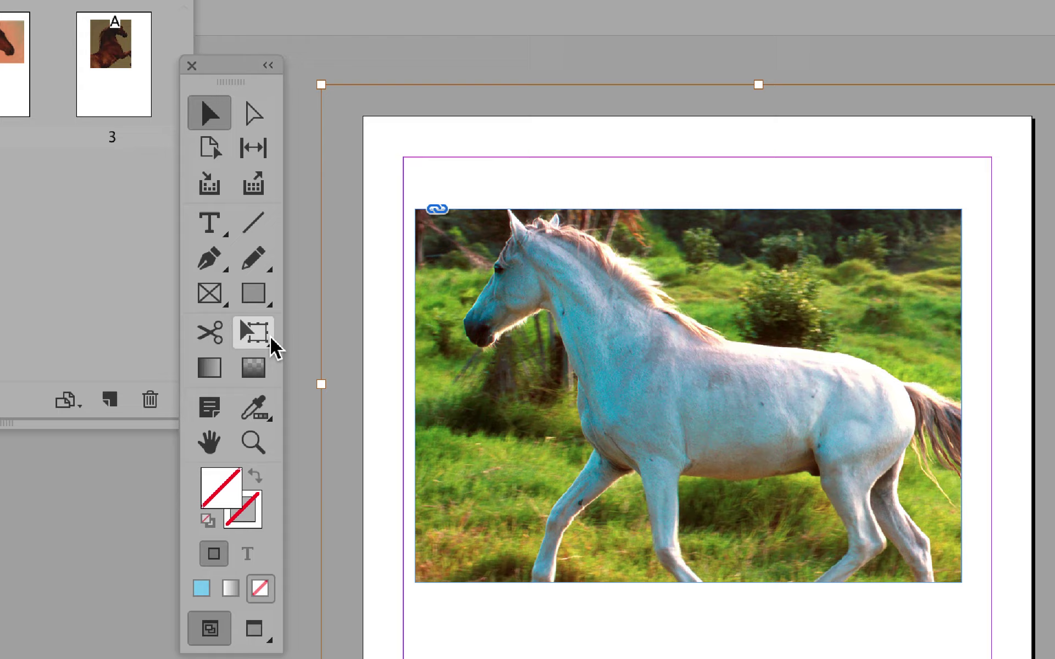
pyautogui.click(270, 336)
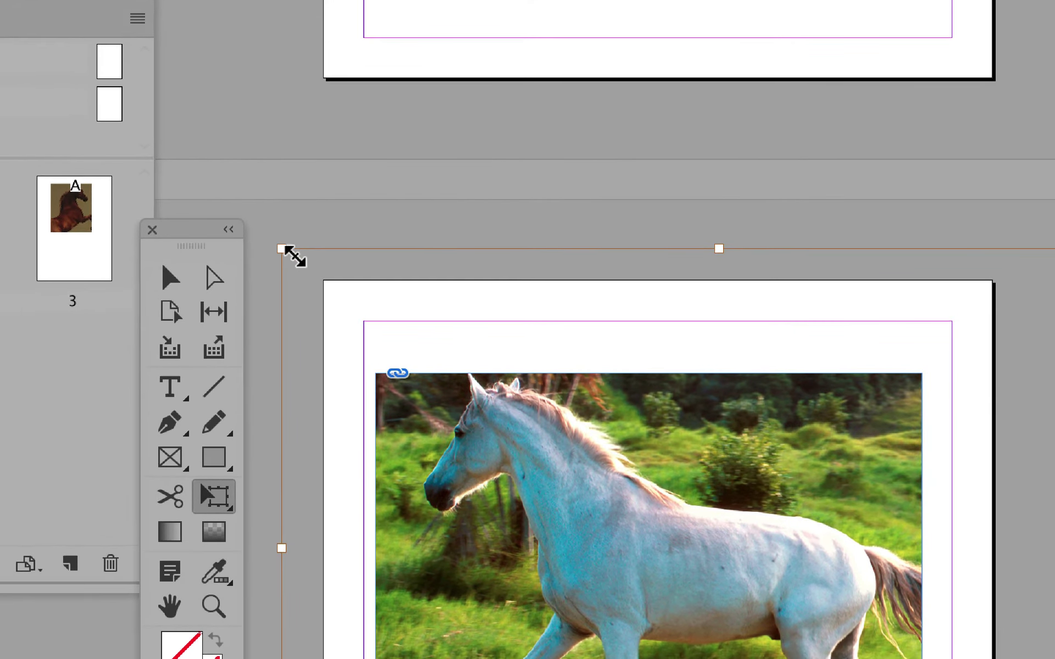
pyautogui.moveTo(285, 250); pyautogui.dragTo(350, 290)
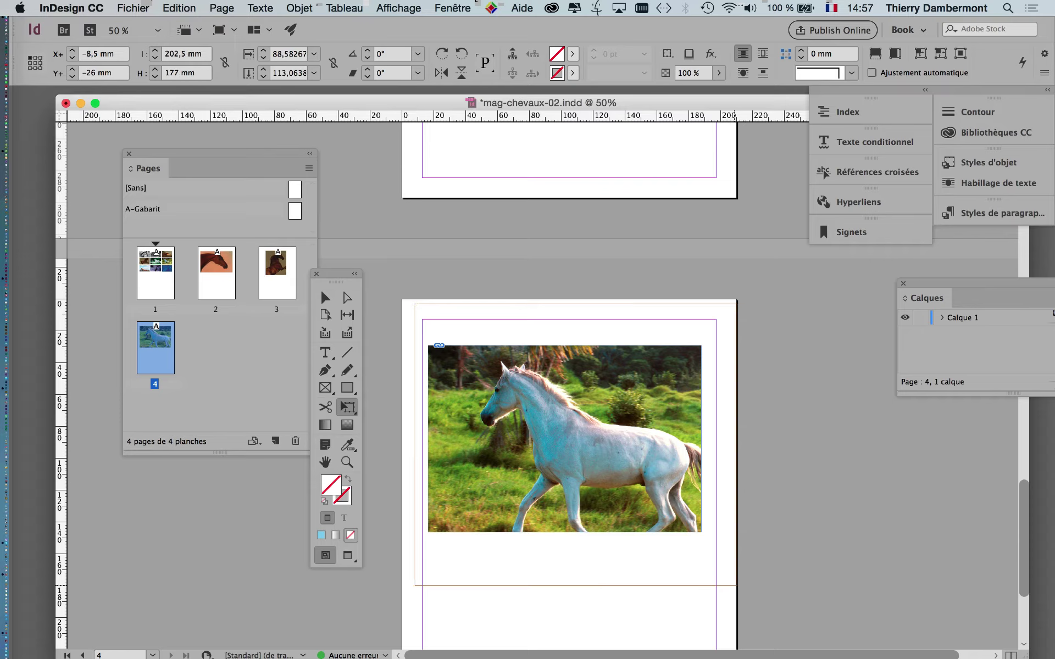
pyautogui.moveTo(734, 586); pyautogui.dragTo(728, 586)
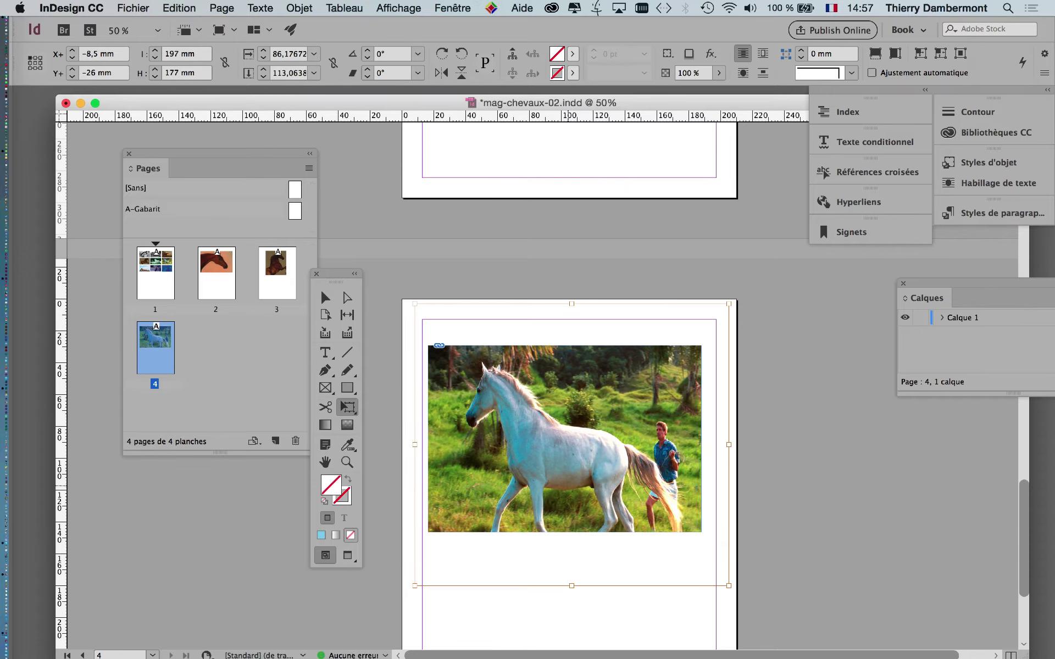
pyautogui.moveTo(568, 485); pyautogui.dragTo(569, 463)
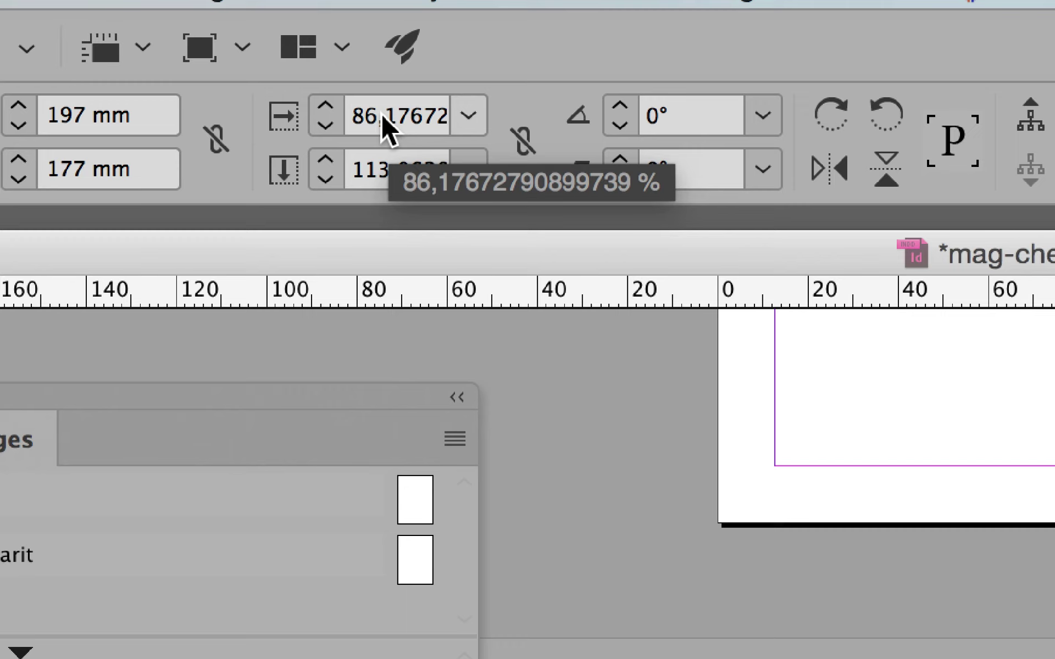
# - Set the horse image's horizontal and vertical scales to 100 %, and reposition it to show the whole horse and the man inside the frame
pyautogui.click(384, 114)
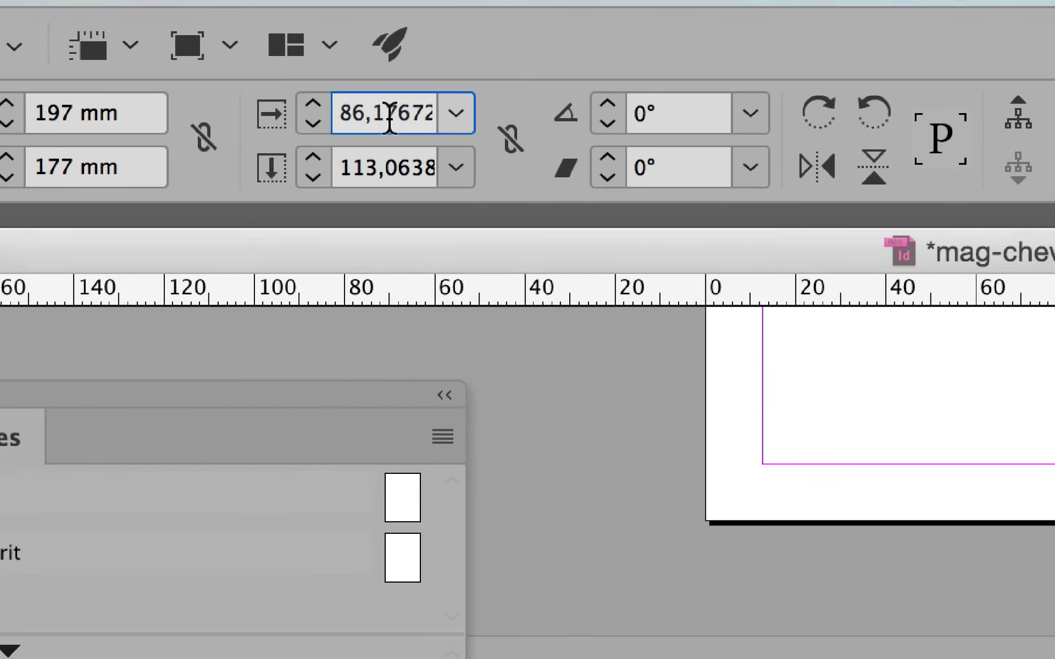
pyautogui.doubleClick(389, 118)
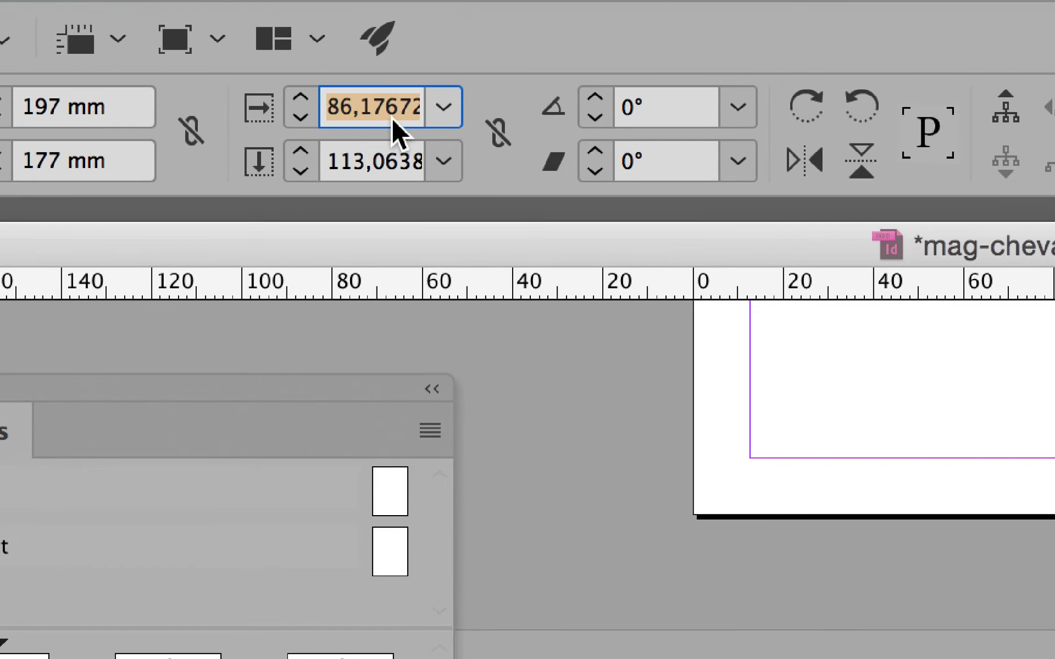
pyautogui.write('100')
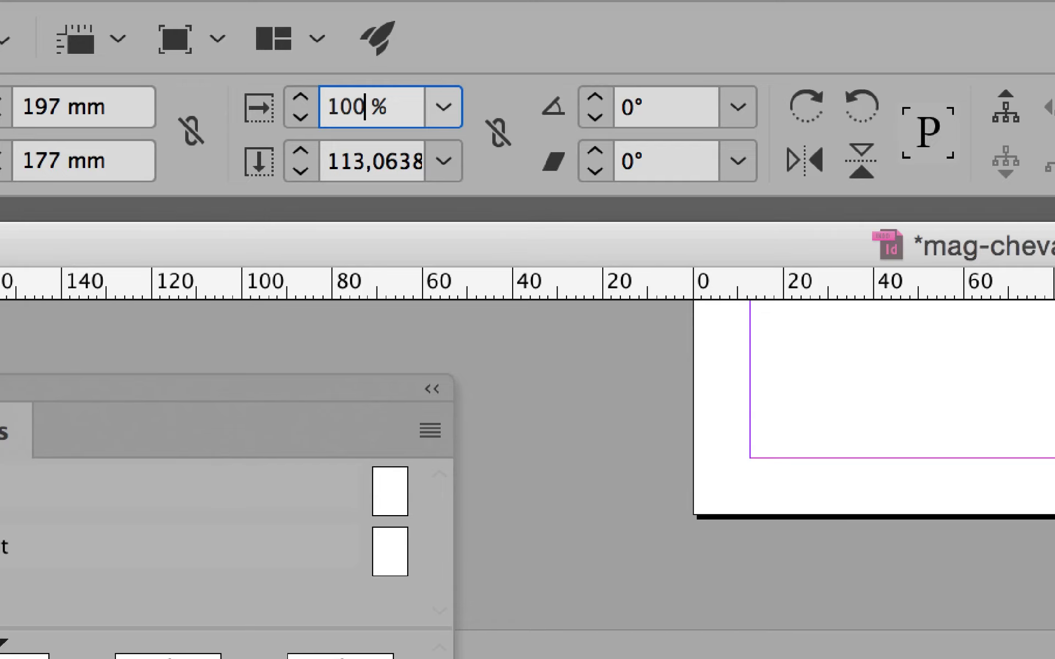
pyautogui.press('Tab')
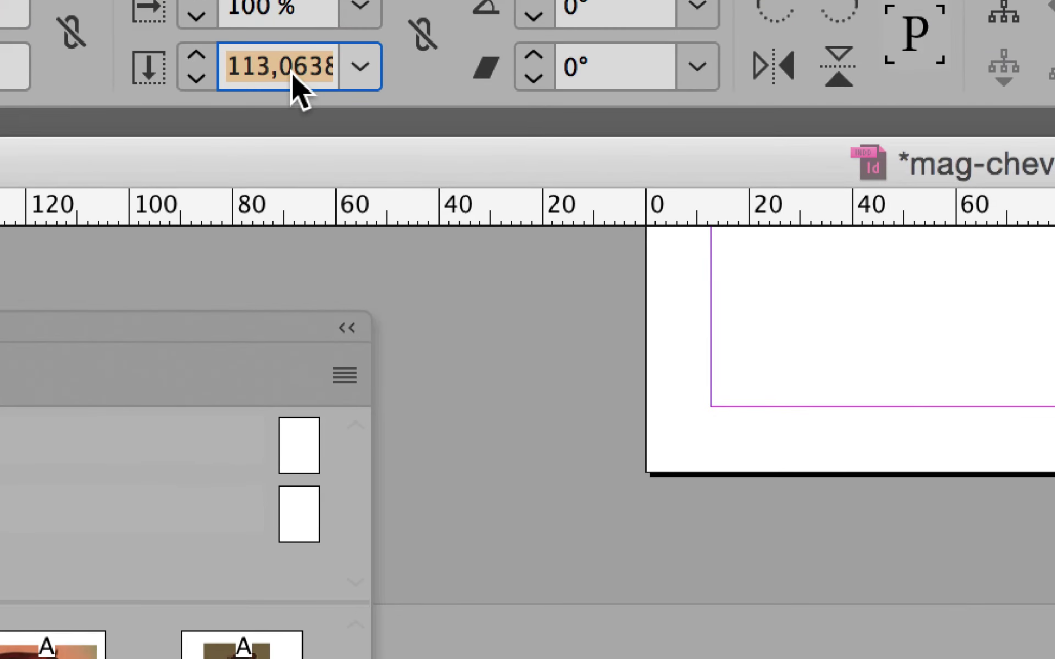
pyautogui.write('100')
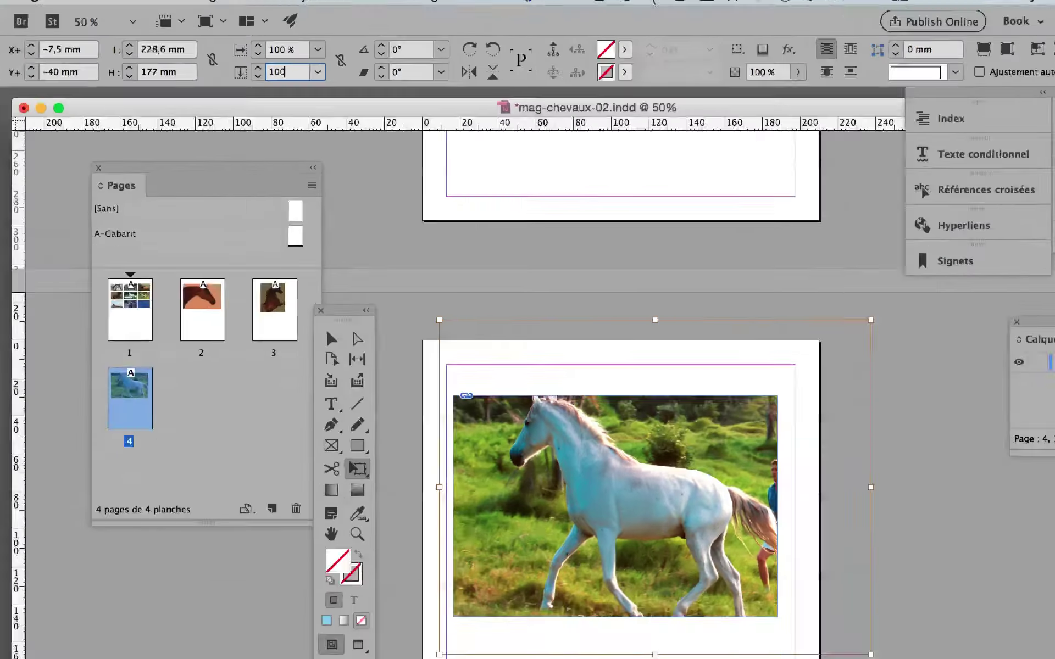
pyautogui.press('Return')
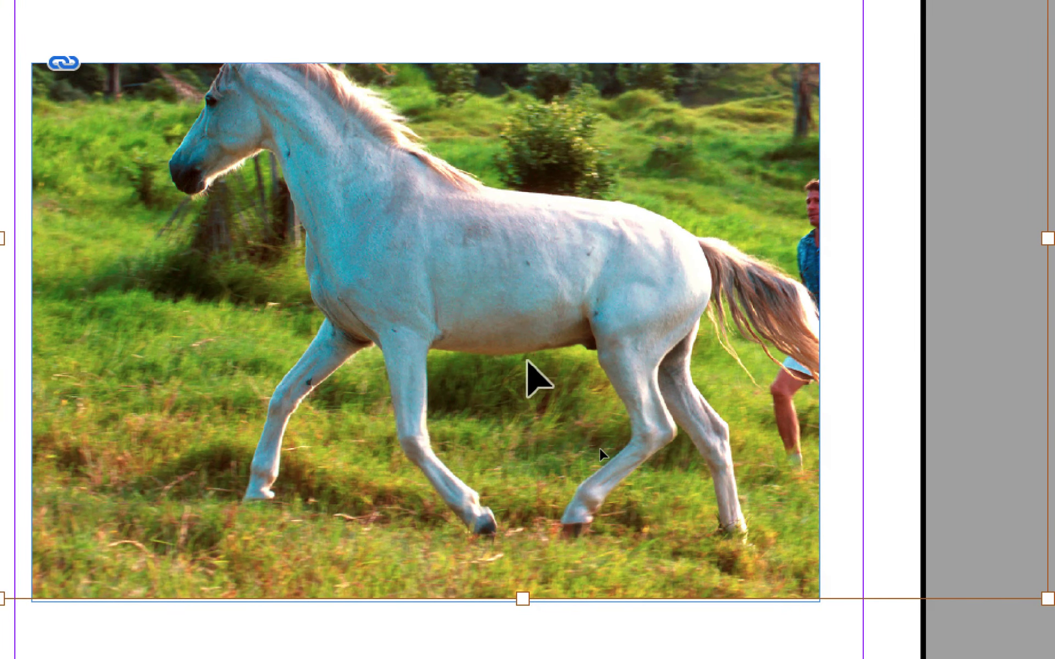
pyautogui.moveTo(527, 360); pyautogui.dragTo(502, 377)
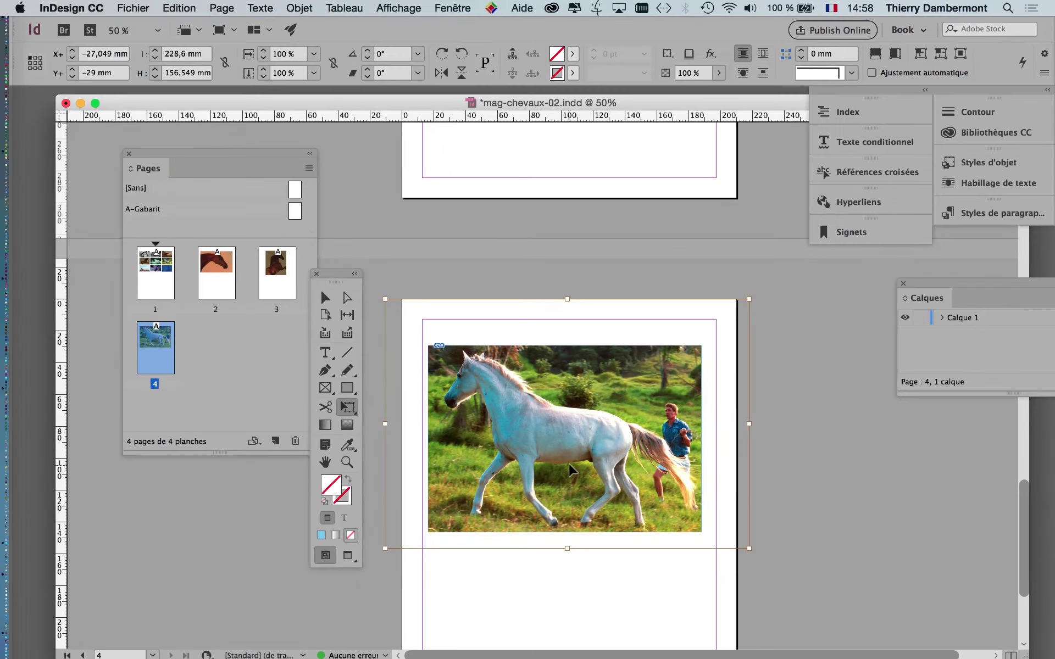
pyautogui.click(833, 581)
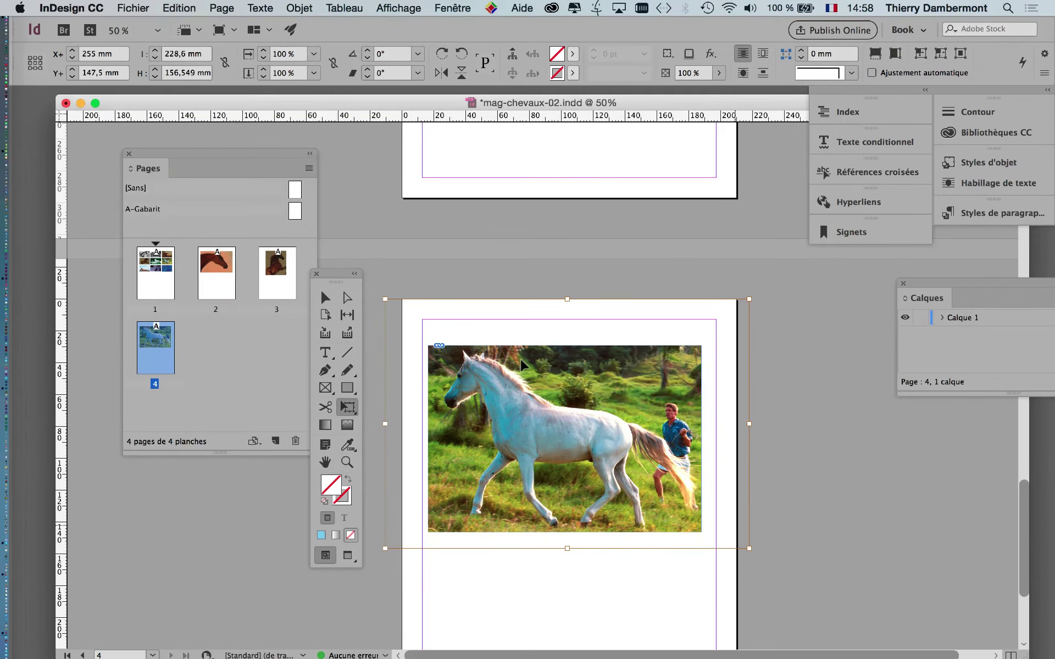